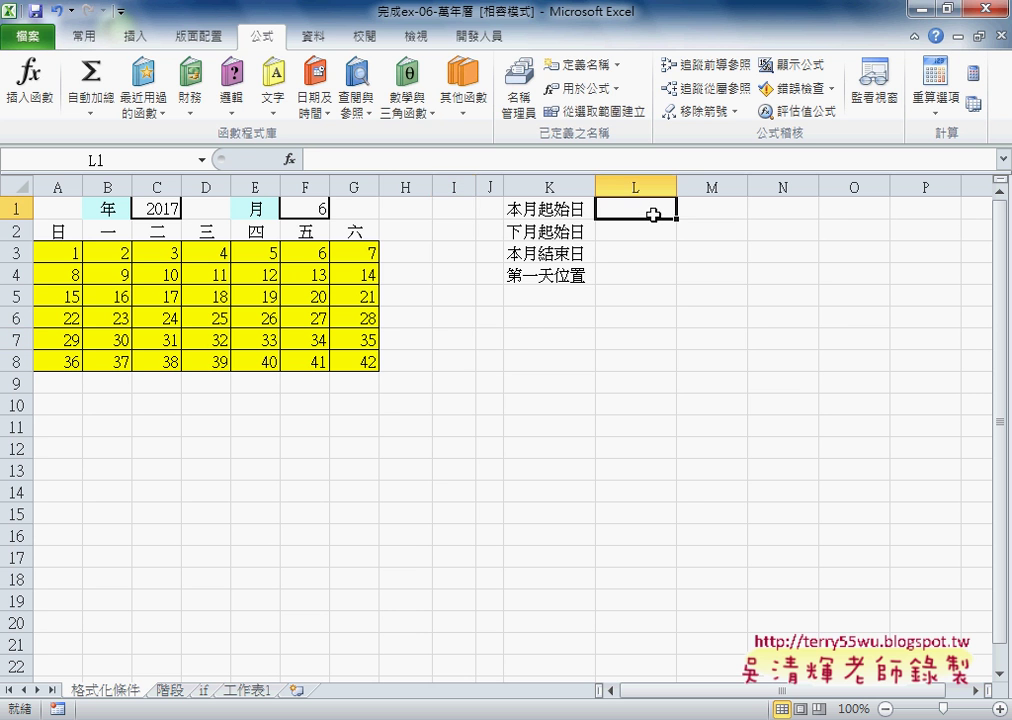
- Enter =DATE(C1,F1,1) in L1 so it shows the month's first day, 2017/6/1
click(290, 160)
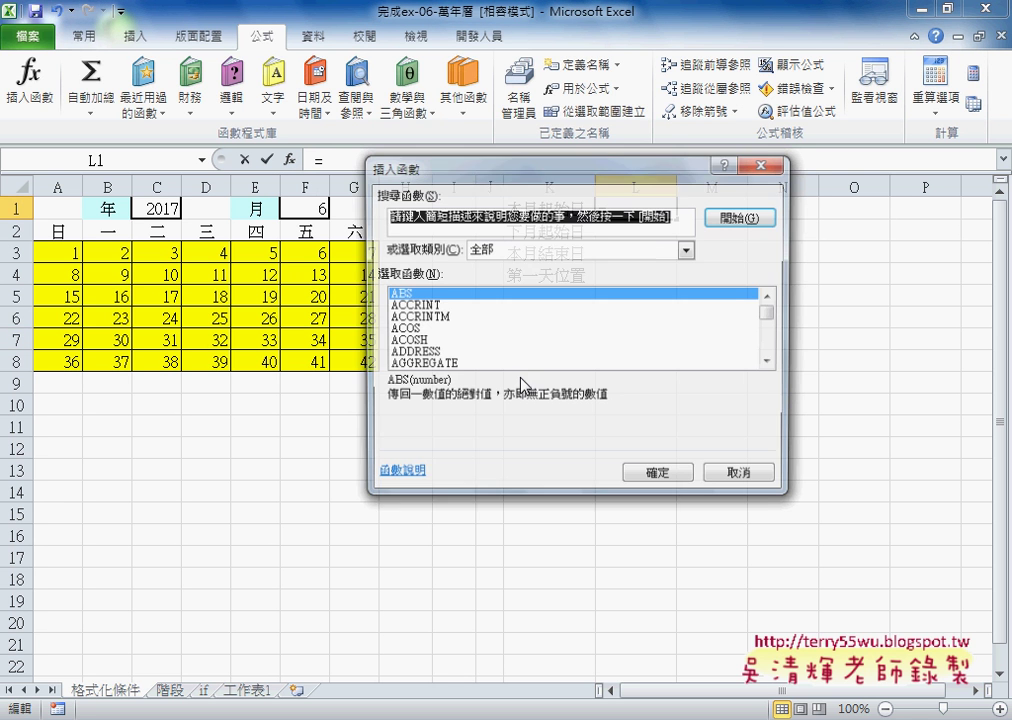
click(513, 250)
click(515, 293)
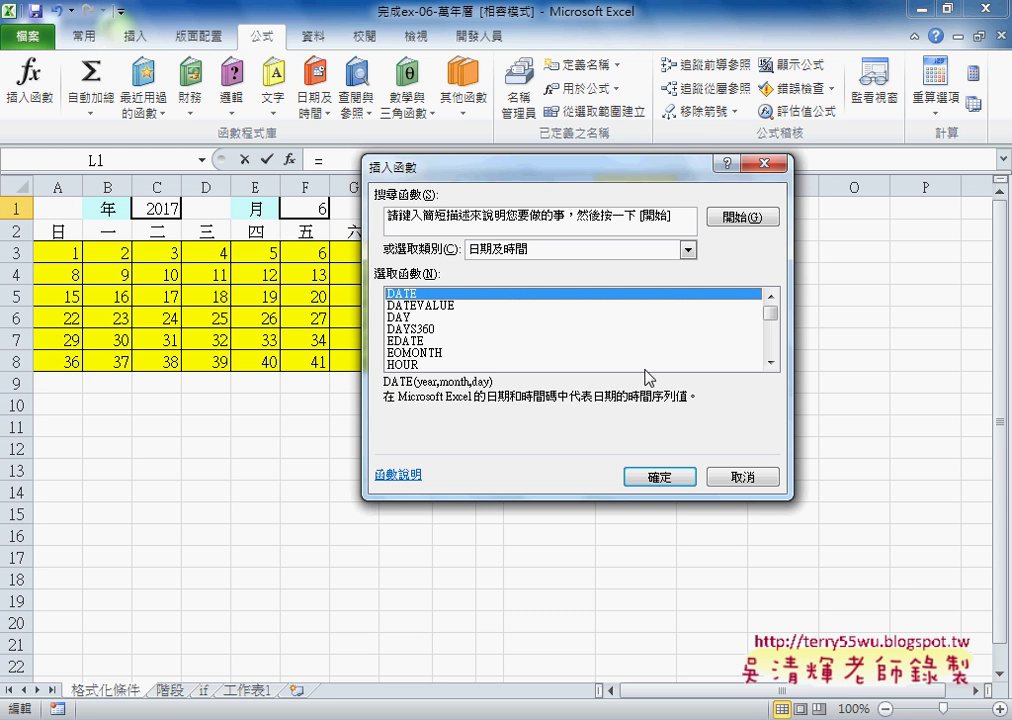
click(651, 474)
drag(546, 220, 594, 378)
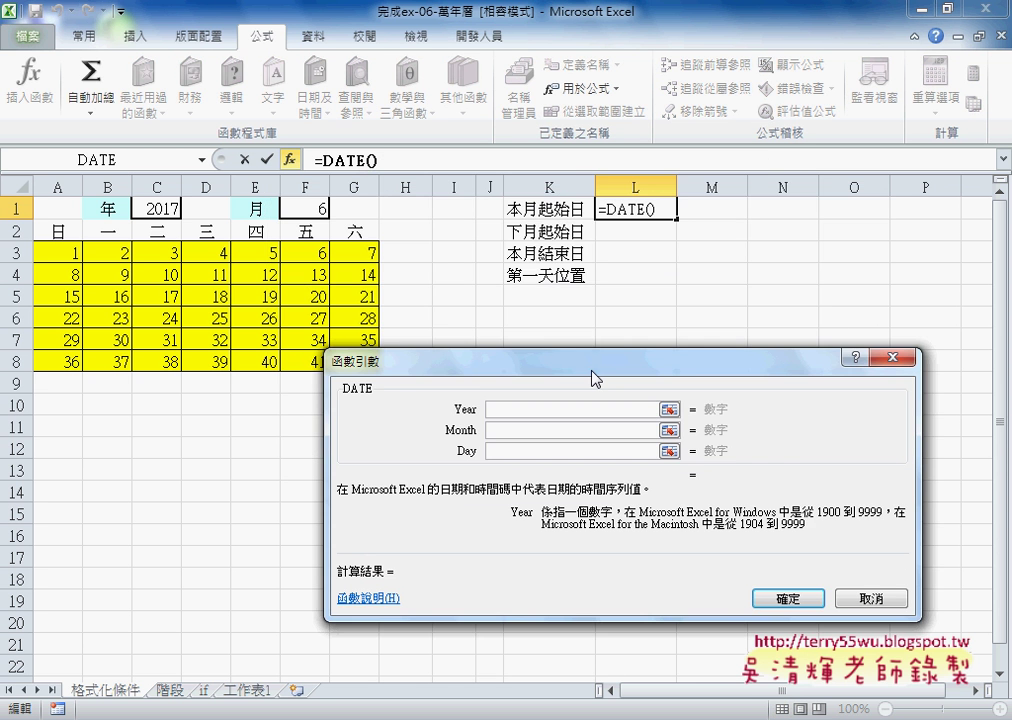
click(160, 209)
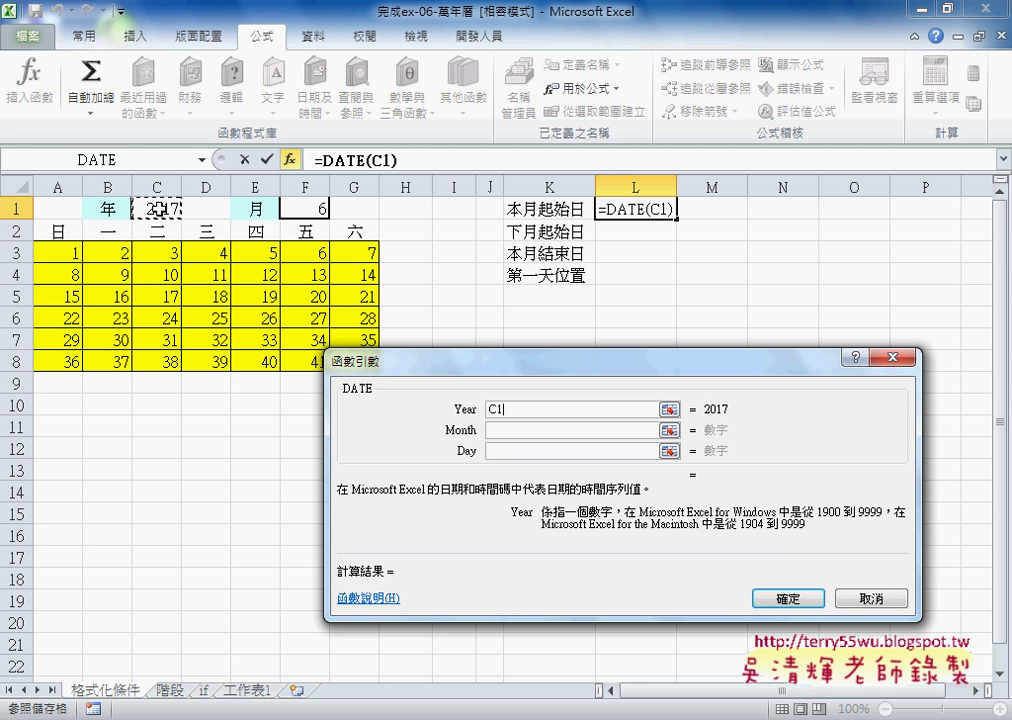
click(505, 430)
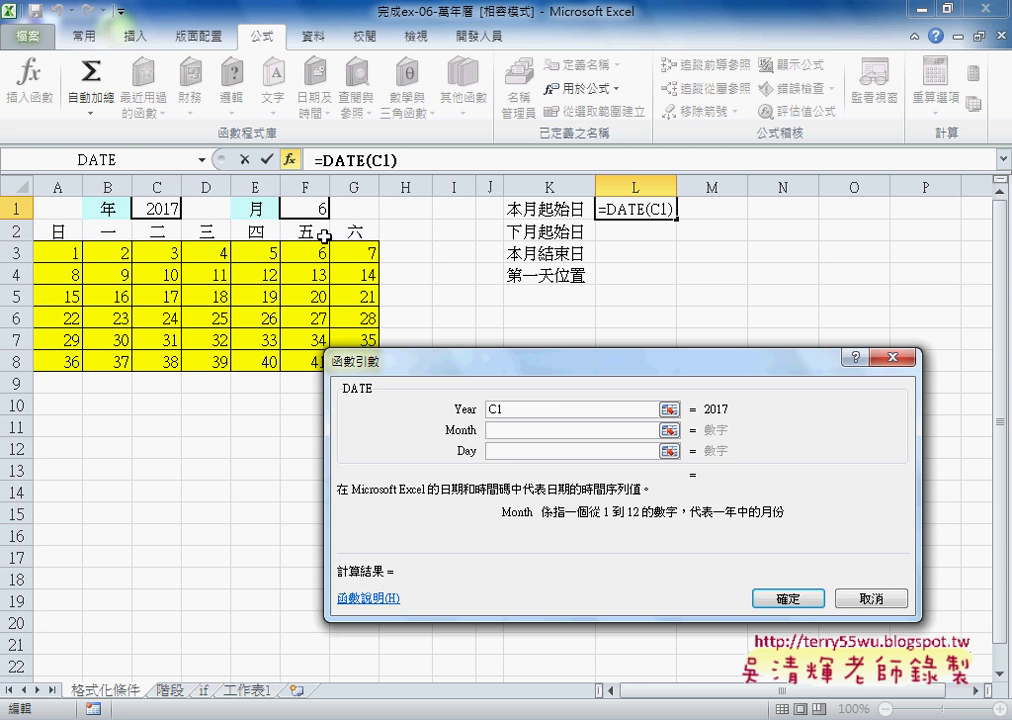
click(296, 208)
click(507, 451)
text(1)
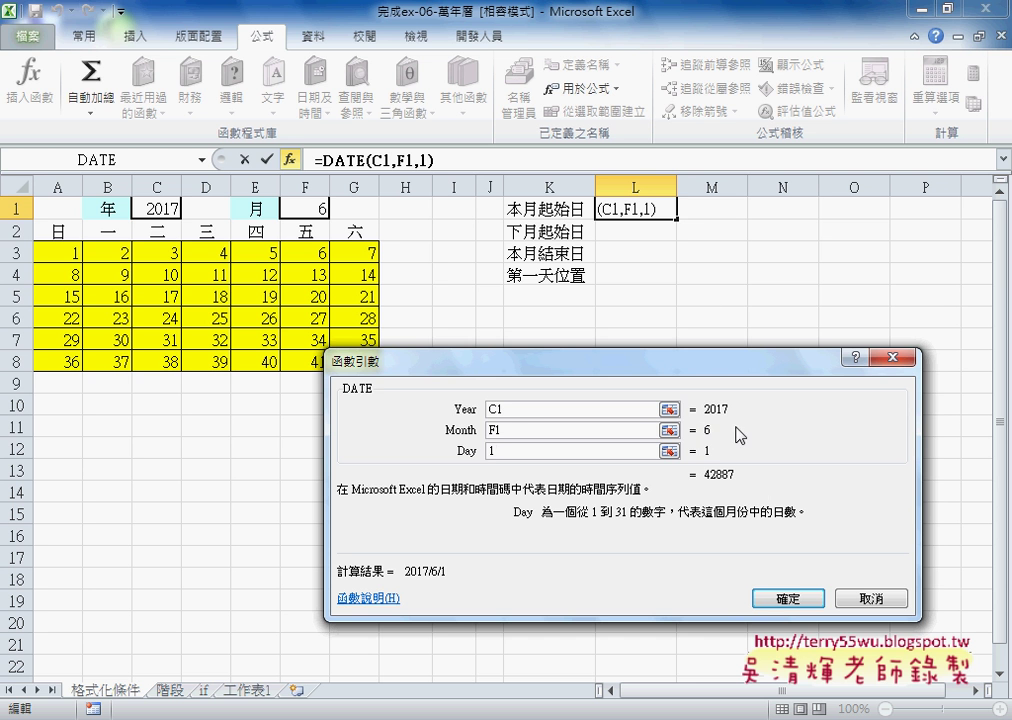
click(788, 598)
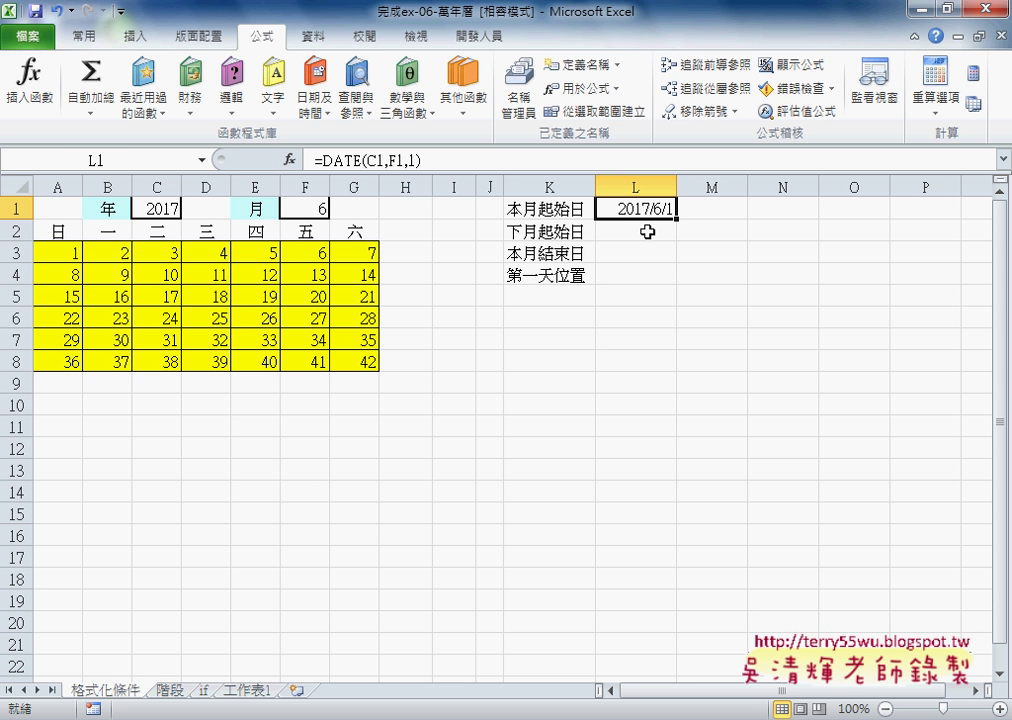
- Put =EDATE(L1,1) in L2 so it shows next month's start, 2017/7/1
click(645, 231)
click(289, 160)
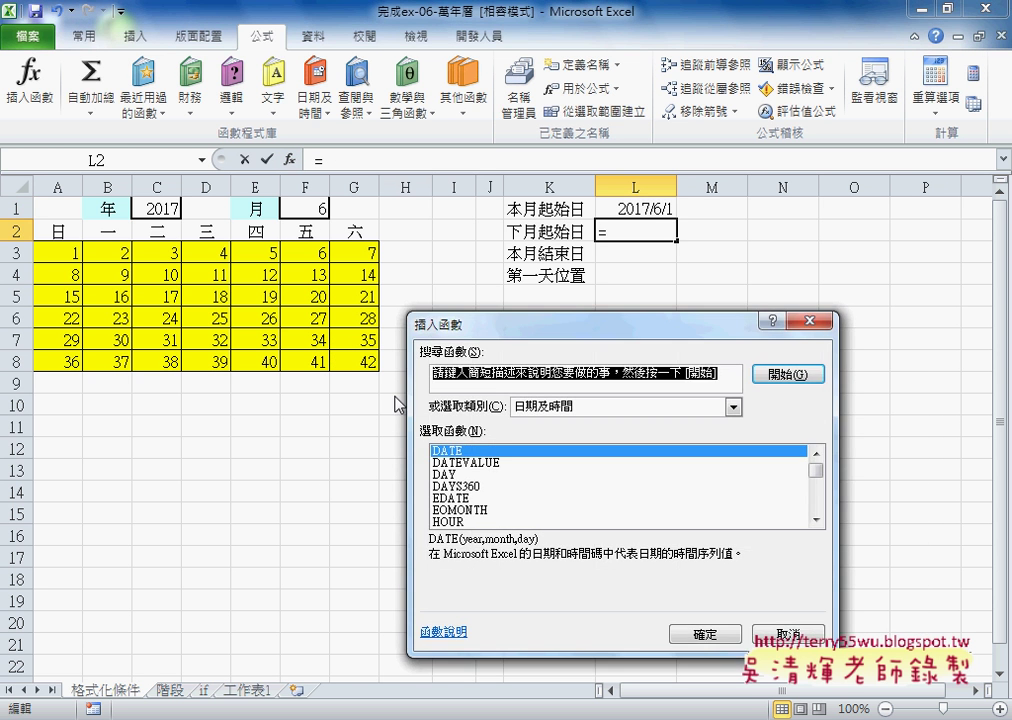
click(465, 498)
click(706, 634)
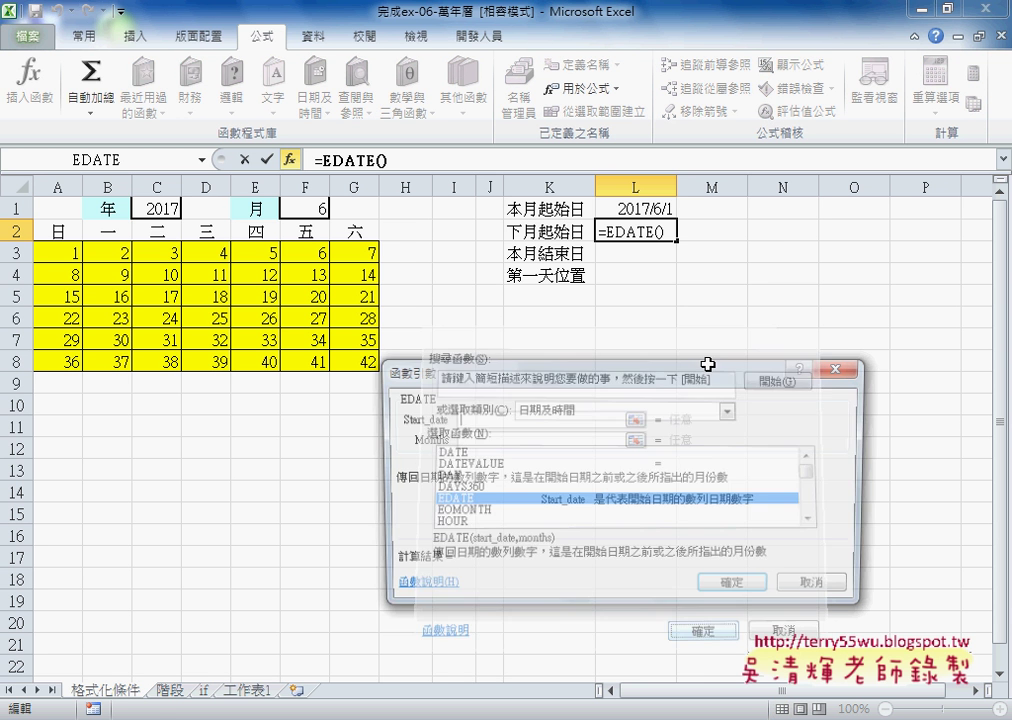
click(645, 209)
click(522, 440)
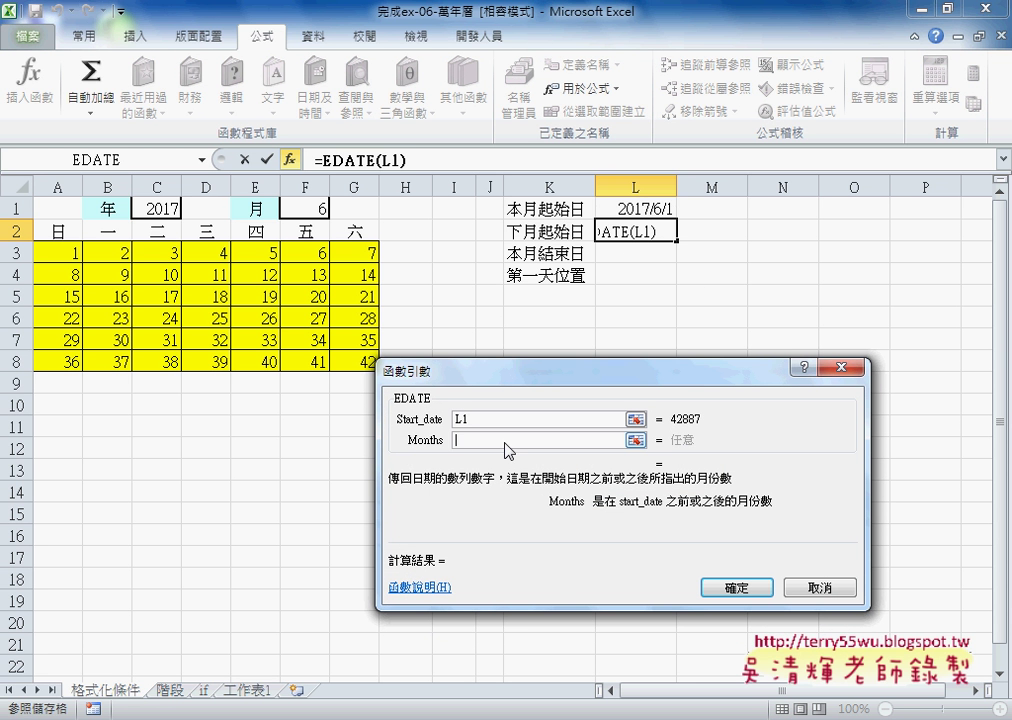
text(1)
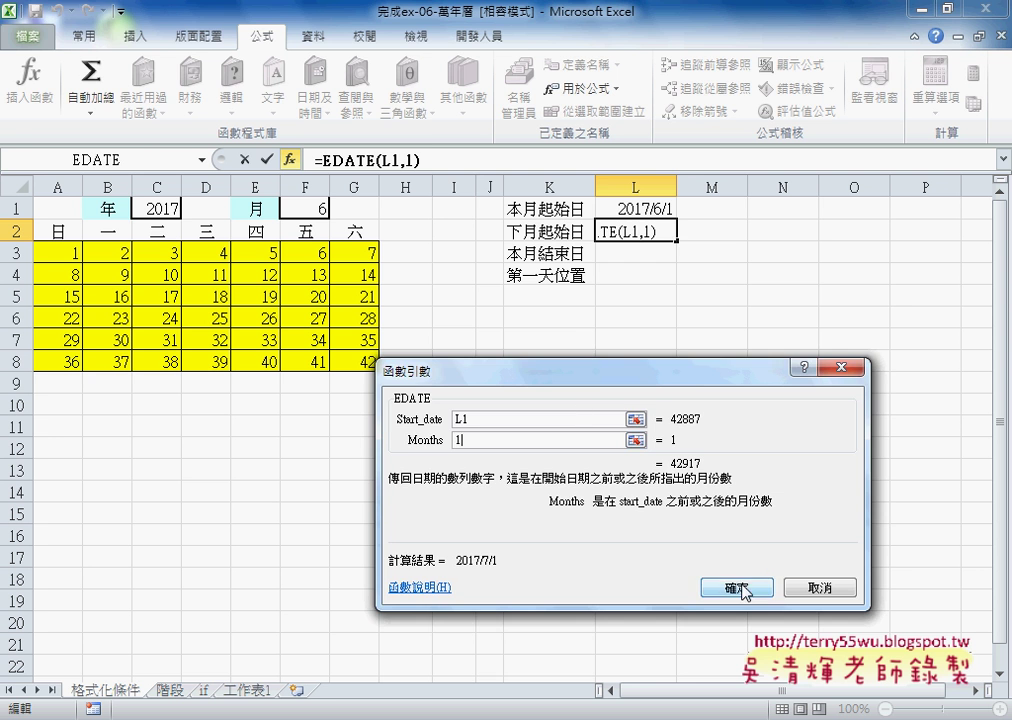
click(740, 587)
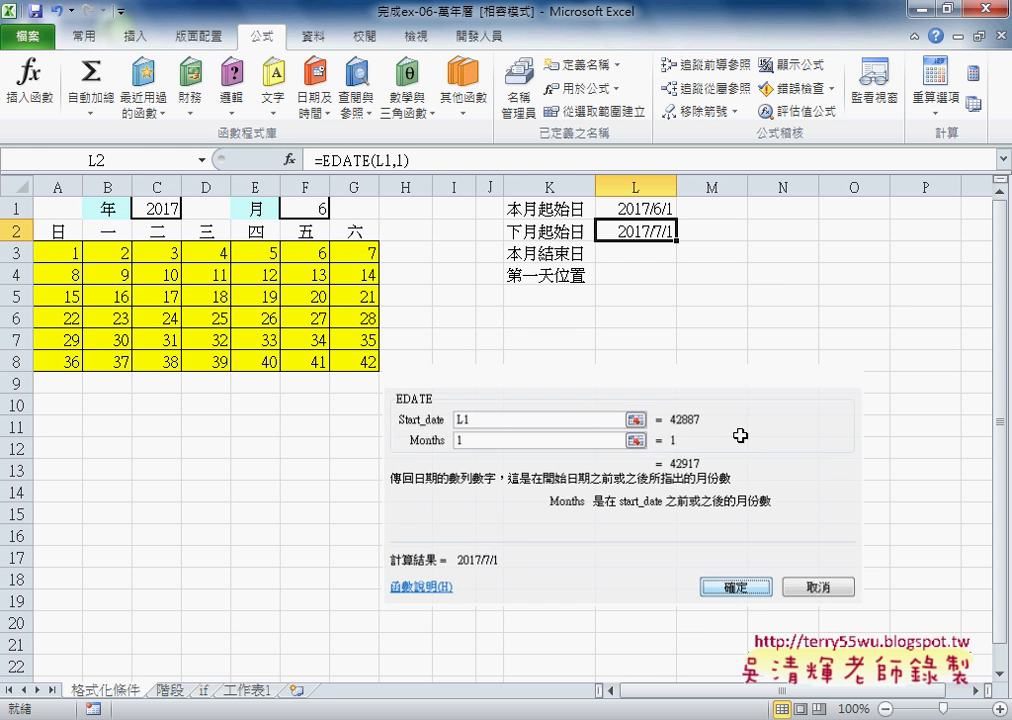
click(652, 254)
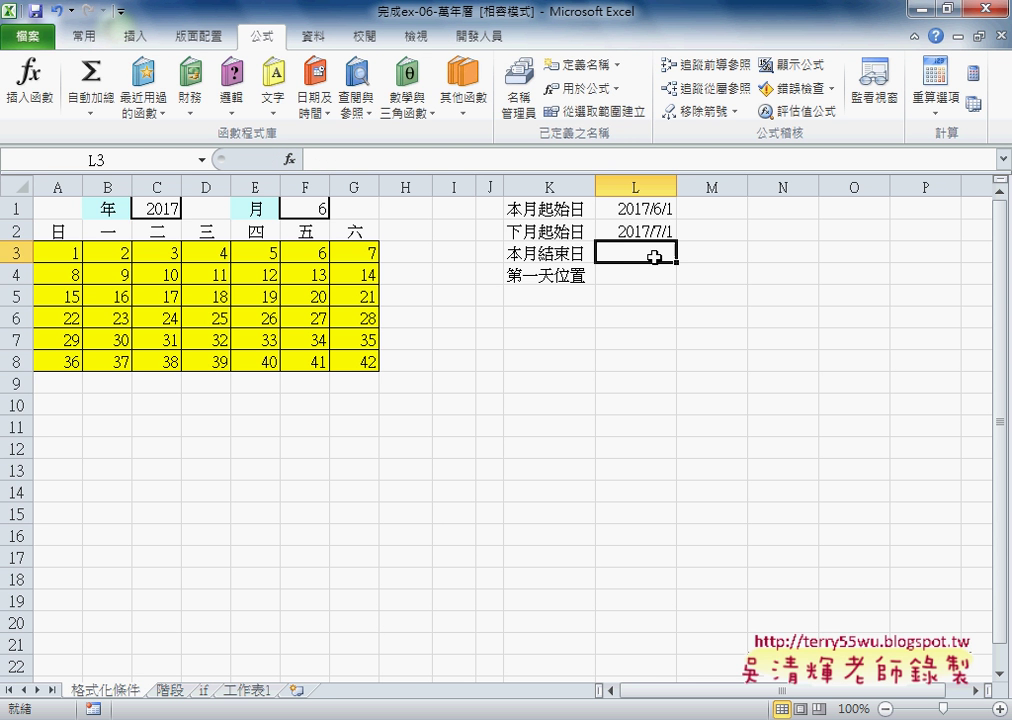
- Enter =DAY(L2-1) in L3 so it shows 30 days for June 2017
click(291, 160)
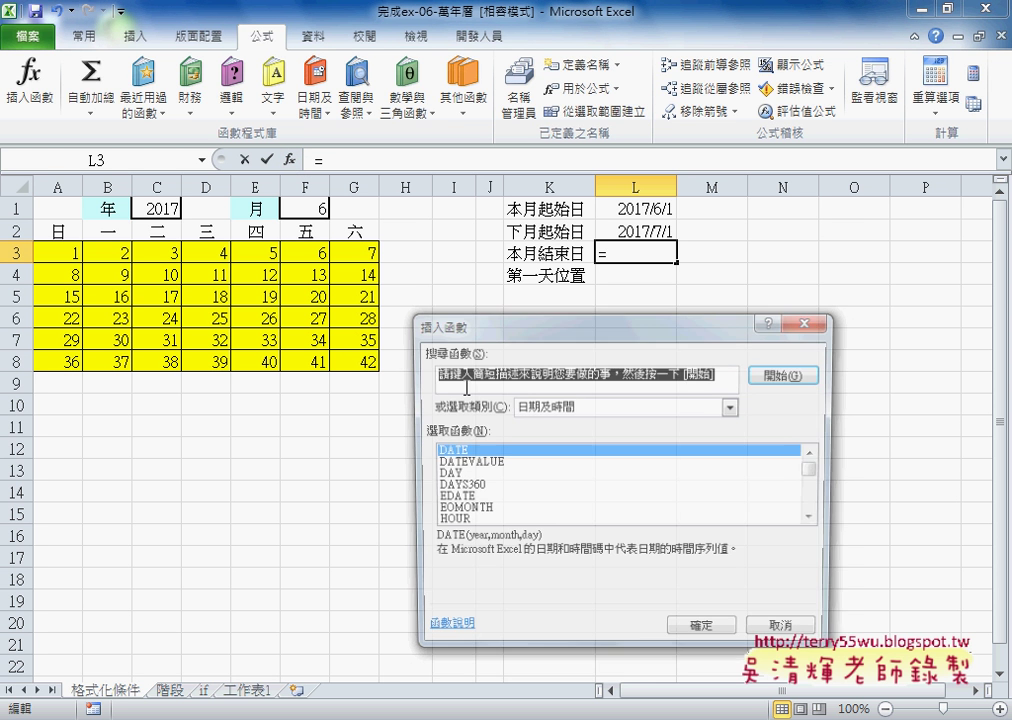
click(455, 476)
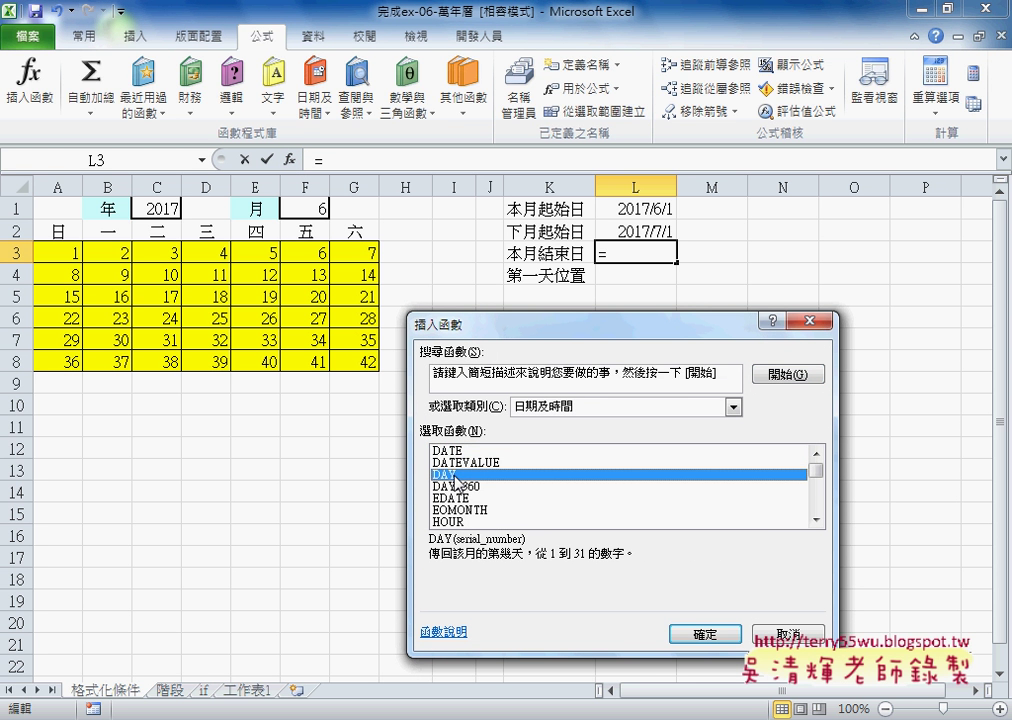
click(705, 634)
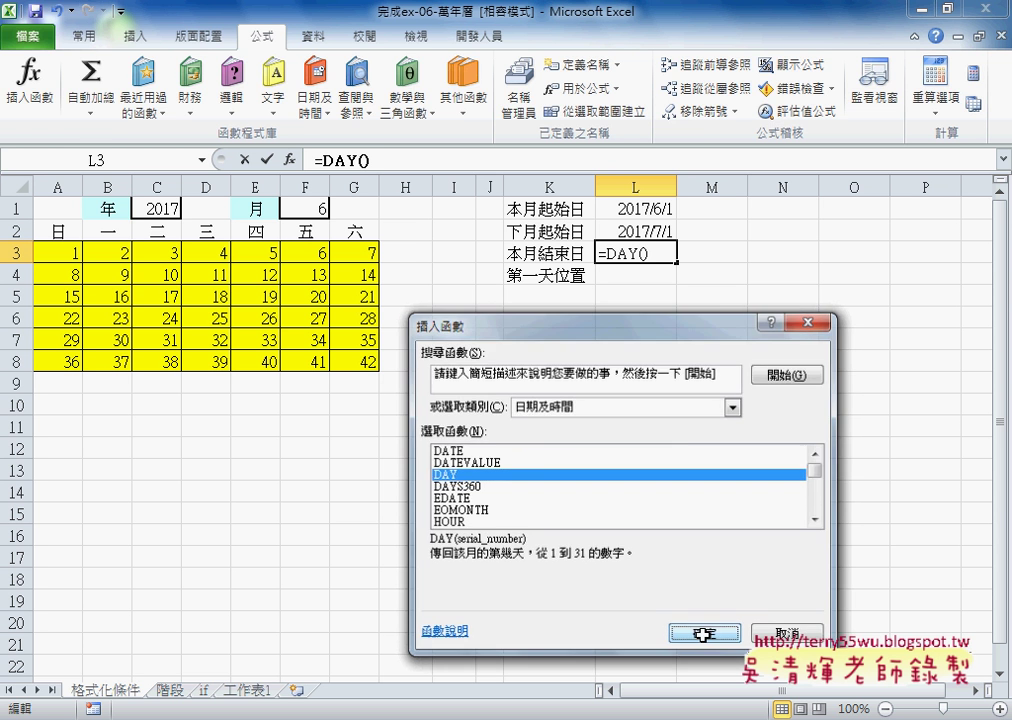
click(651, 230)
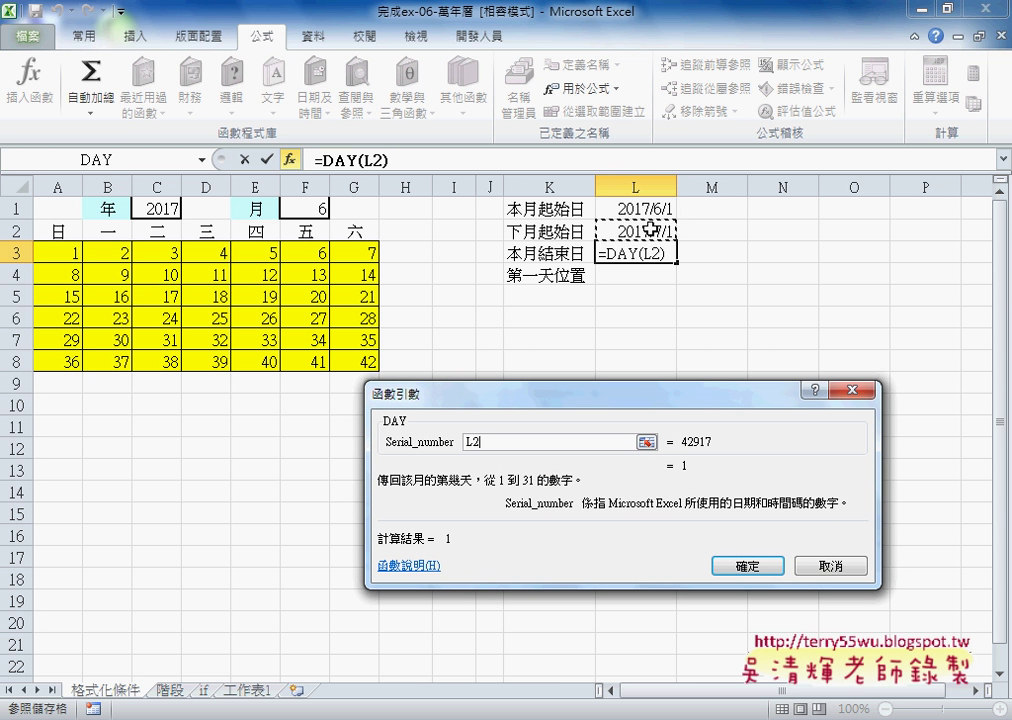
text(-1)
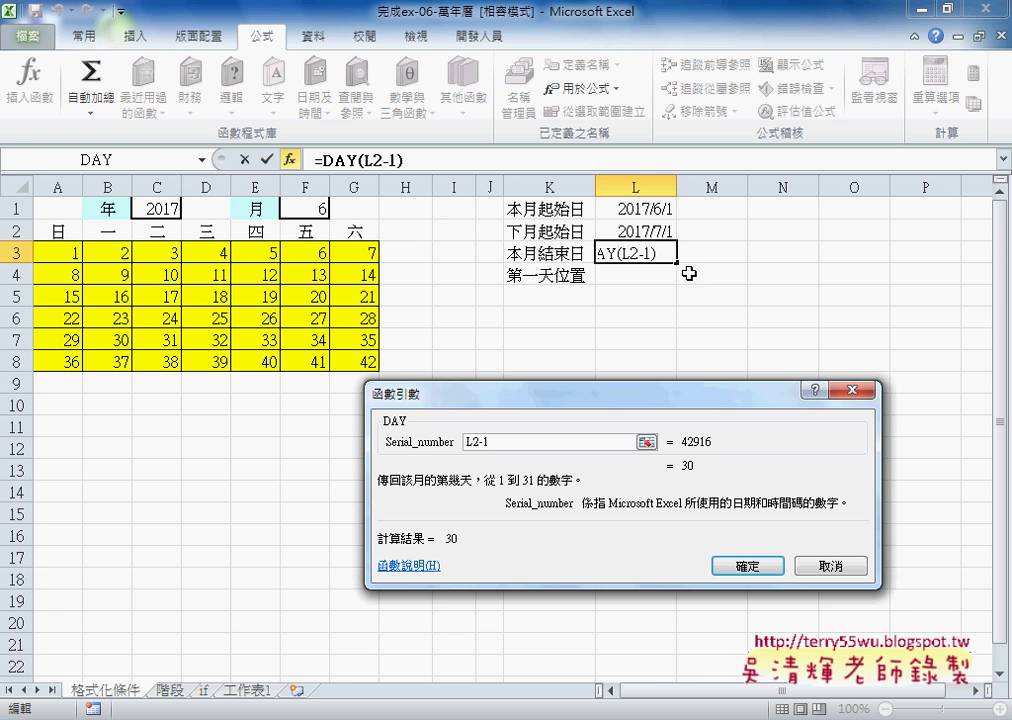
click(745, 567)
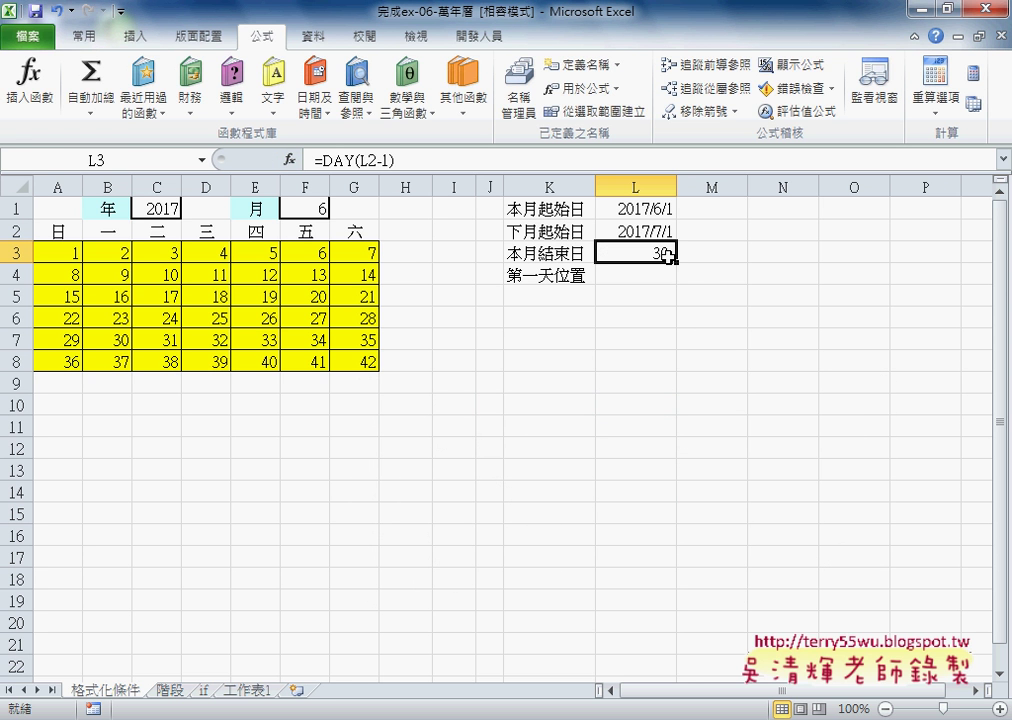
- Switch F1's month to 7, then 9, then 2, so L1:L3 read 2017/2/1, 2017/3/1 and 28
click(312, 208)
click(340, 208)
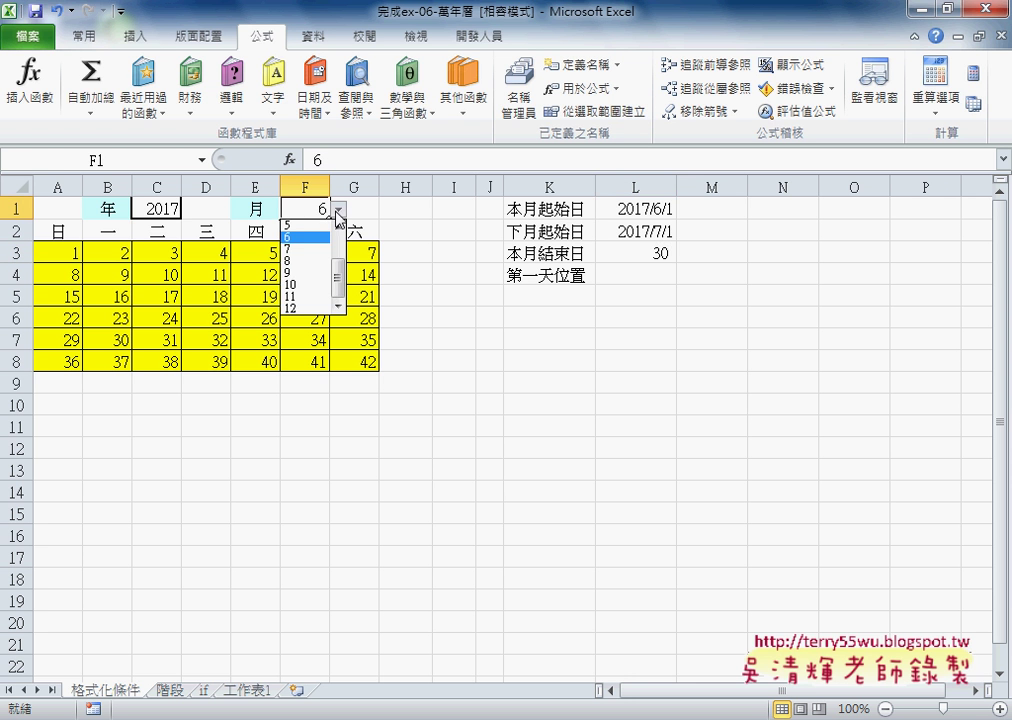
click(314, 250)
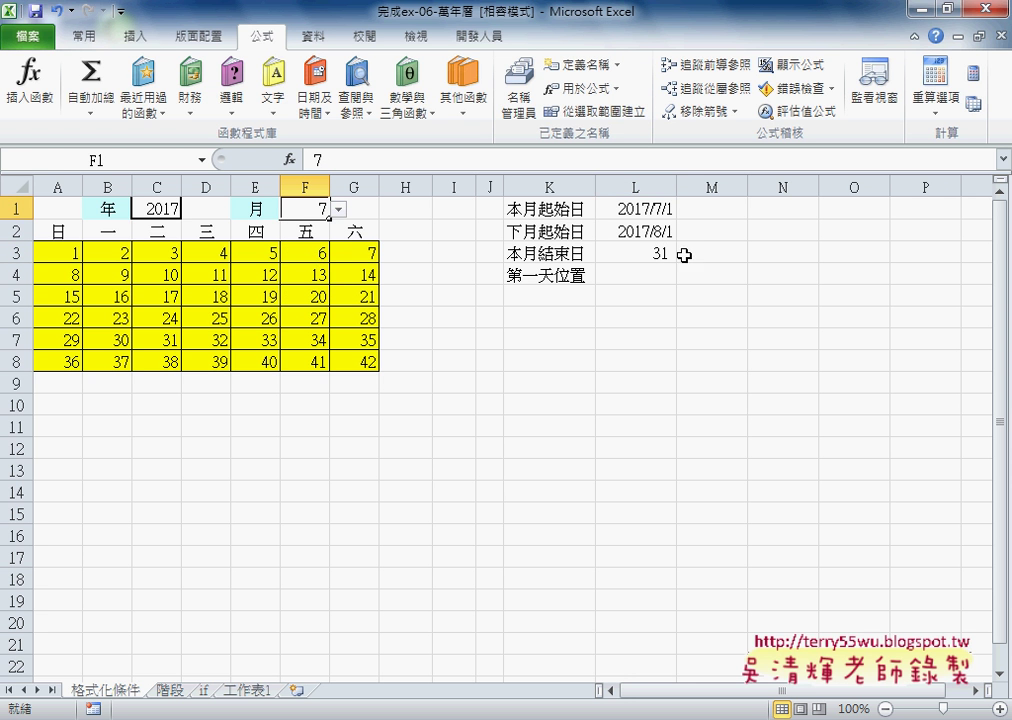
click(340, 206)
click(314, 272)
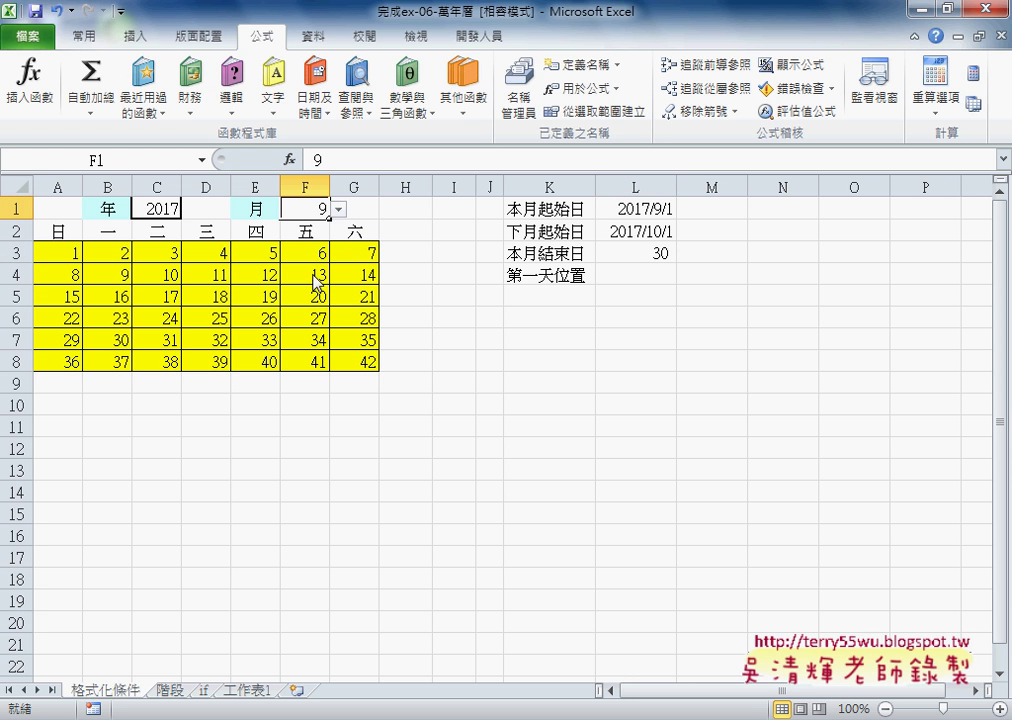
click(340, 208)
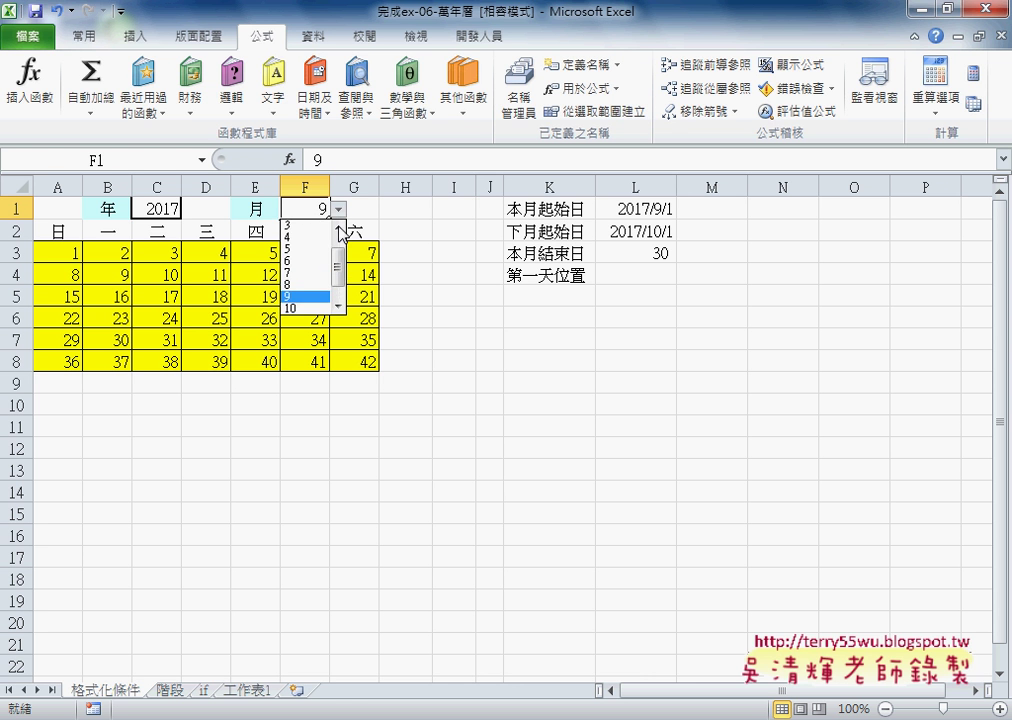
scroll(327, 236, up, 1)
click(315, 236)
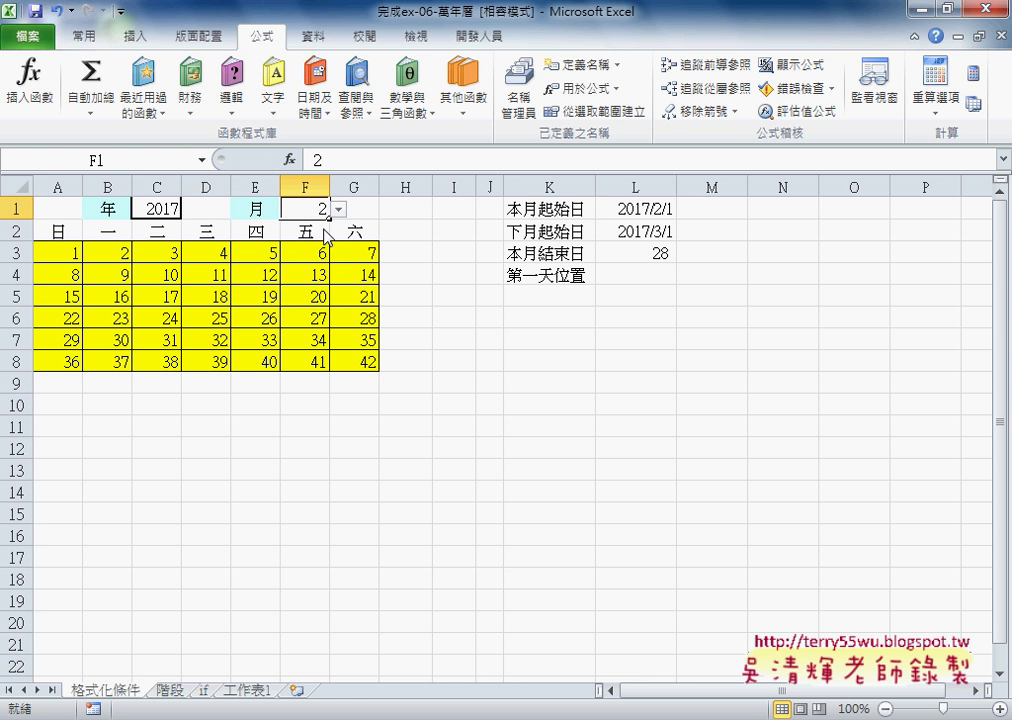
click(644, 275)
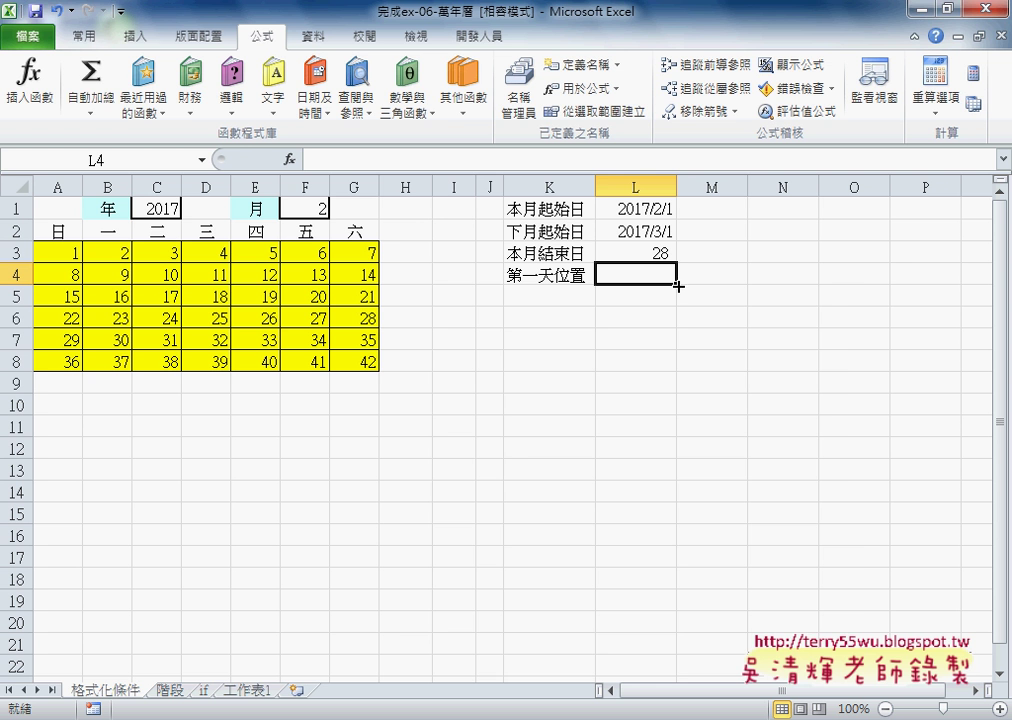
- Enter =WEEKDAY(L1) in L4, returning 4 for February's first day
click(289, 160)
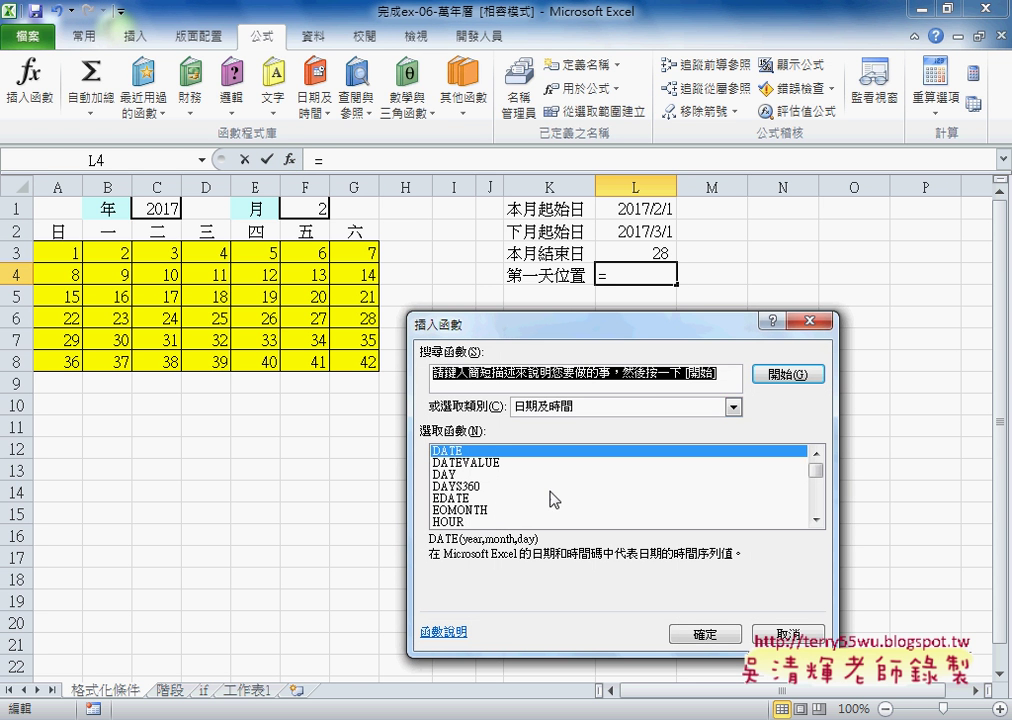
click(817, 520)
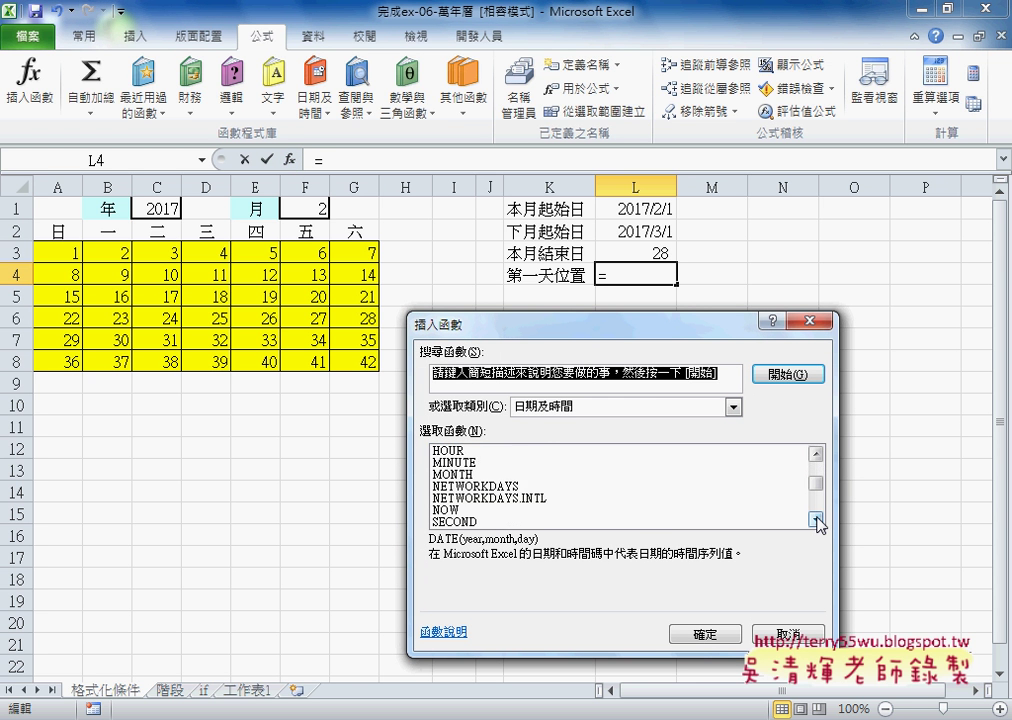
click(552, 509)
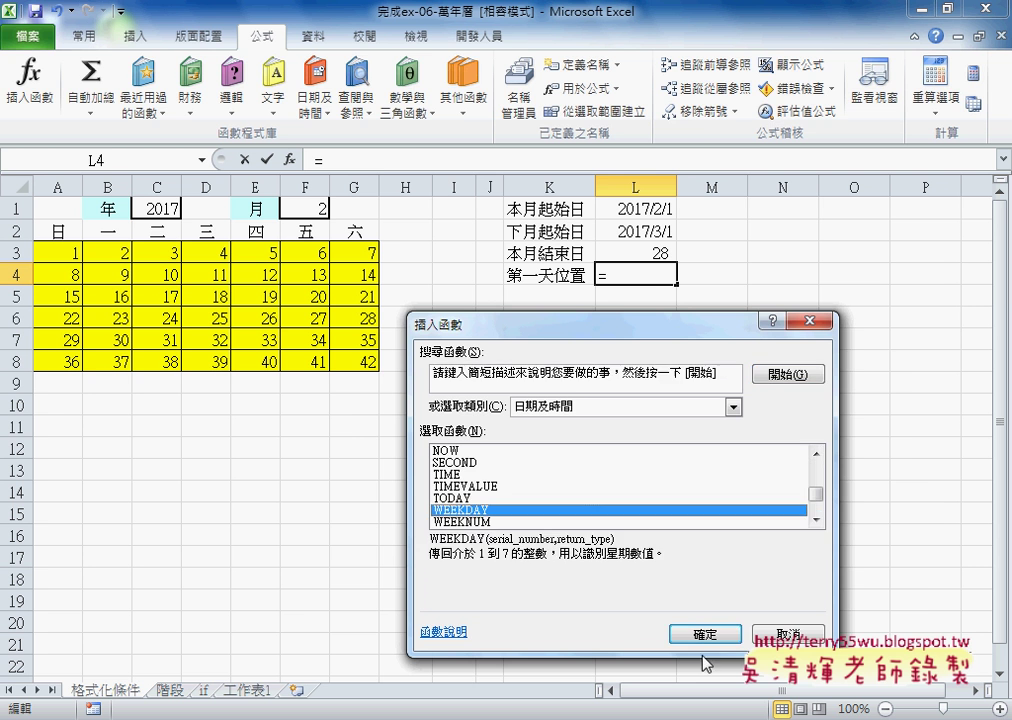
click(703, 633)
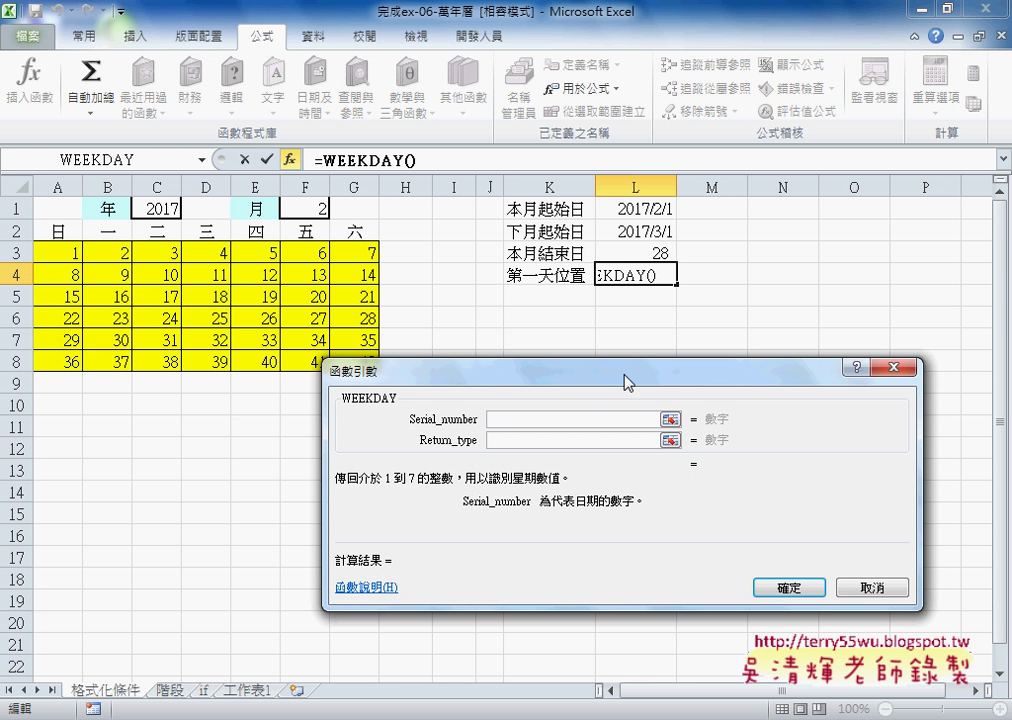
click(655, 213)
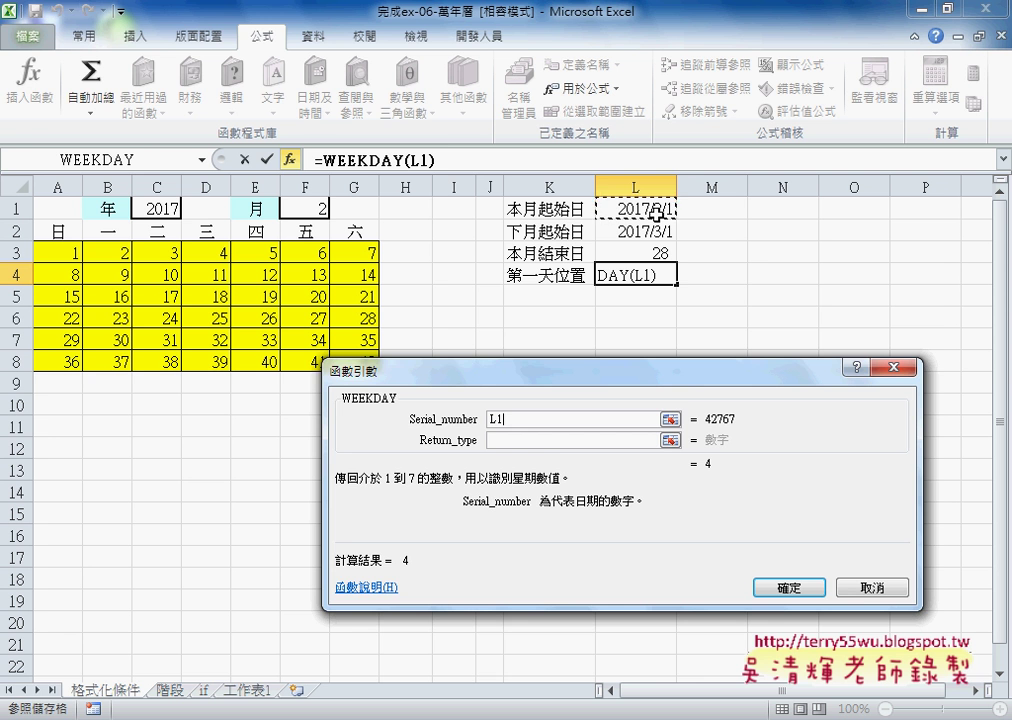
click(787, 590)
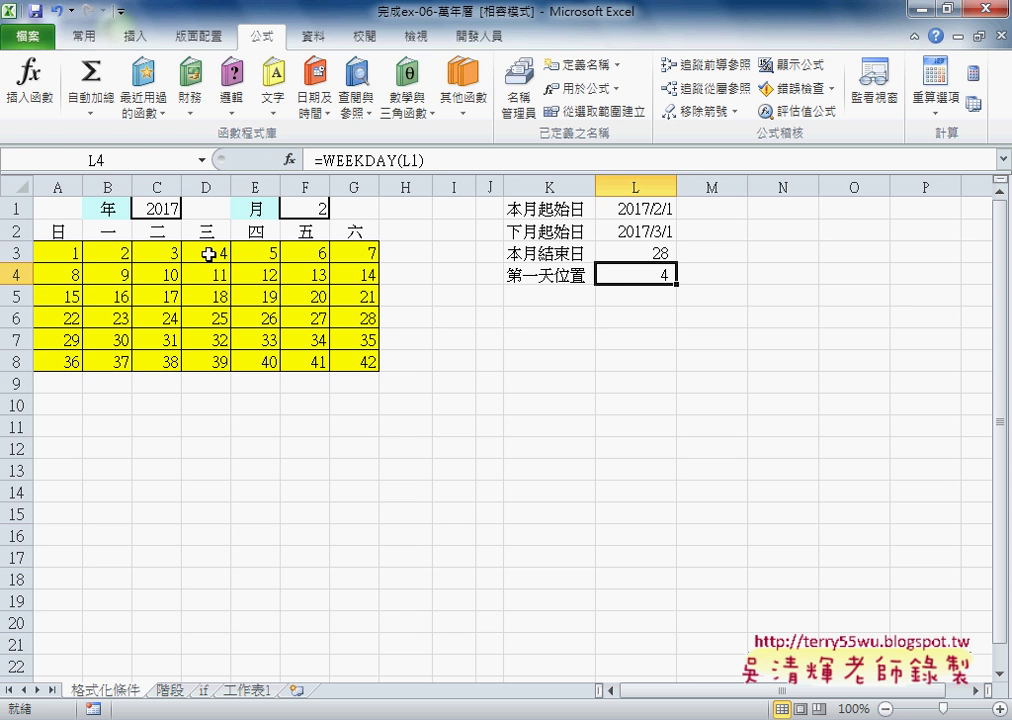
click(68, 253)
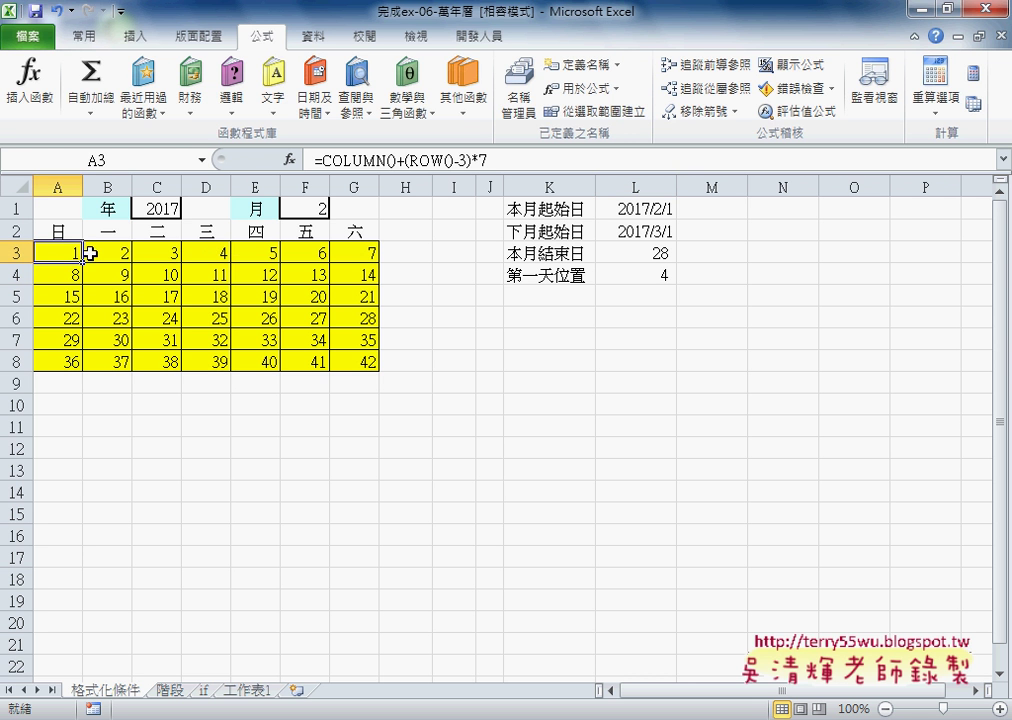
click(216, 258)
click(65, 251)
click(218, 254)
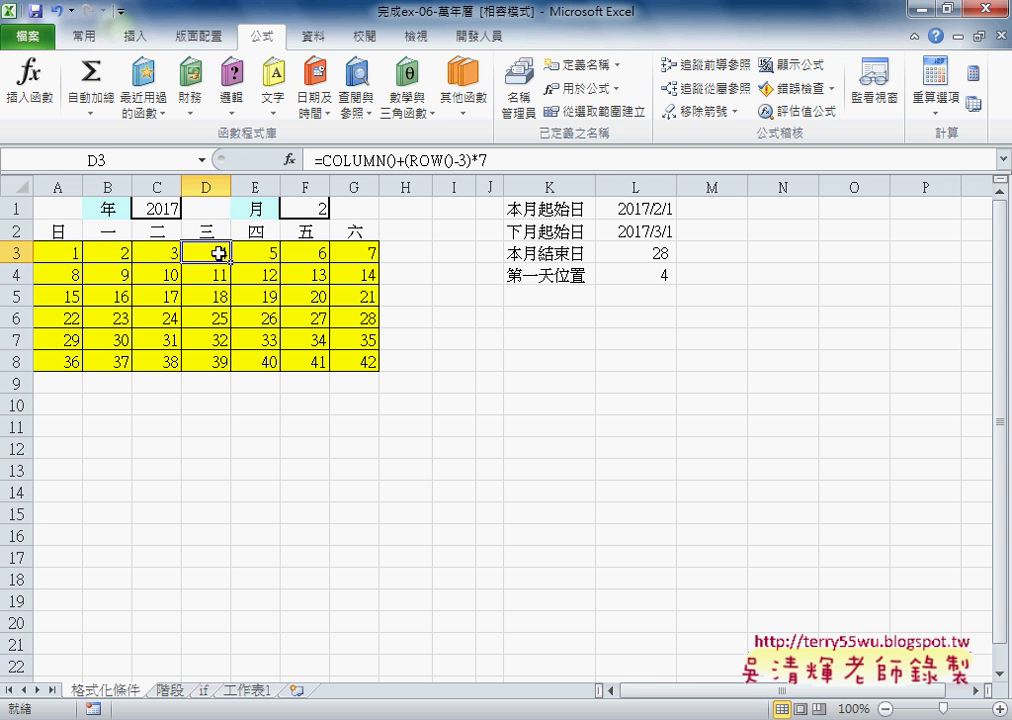
click(68, 253)
click(222, 253)
drag(72, 231, 382, 233)
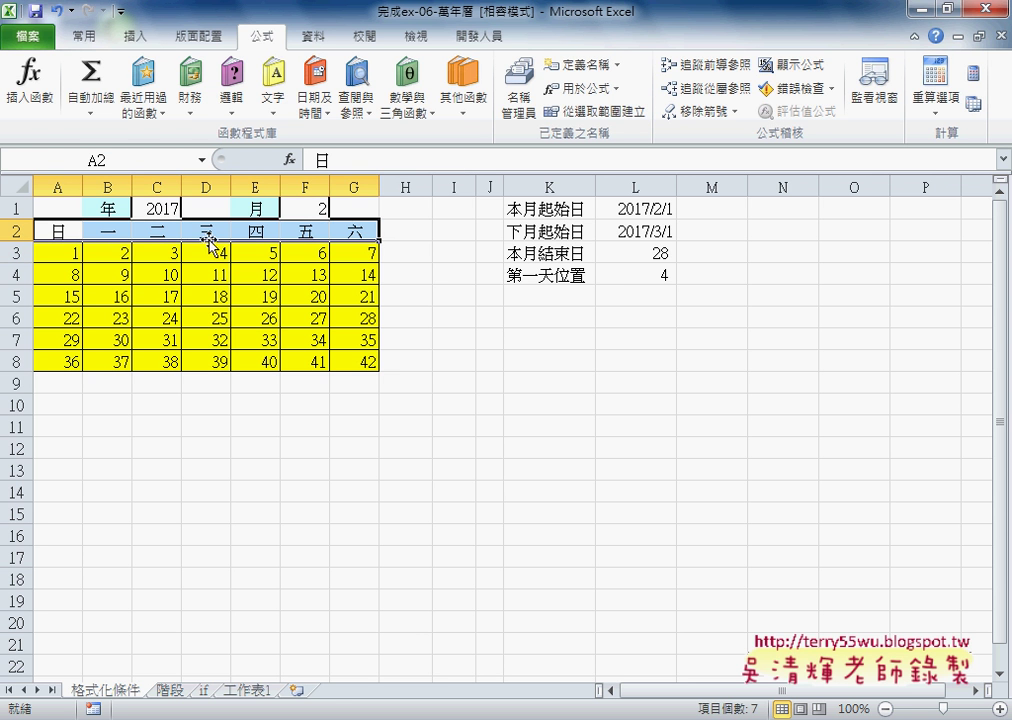
click(66, 232)
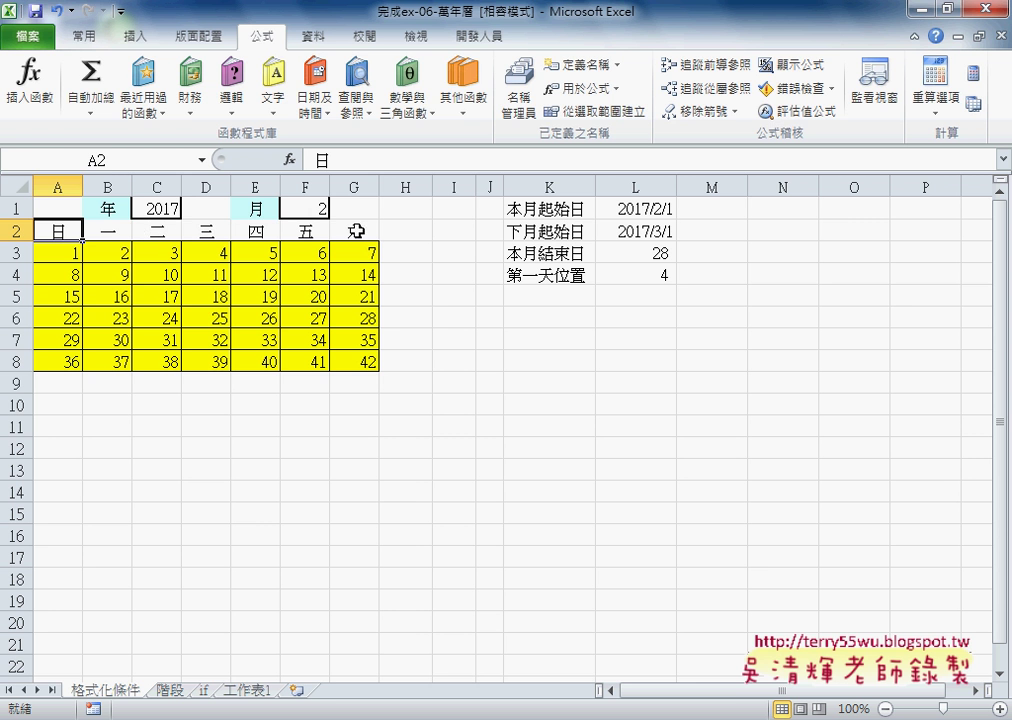
drag(112, 232, 364, 235)
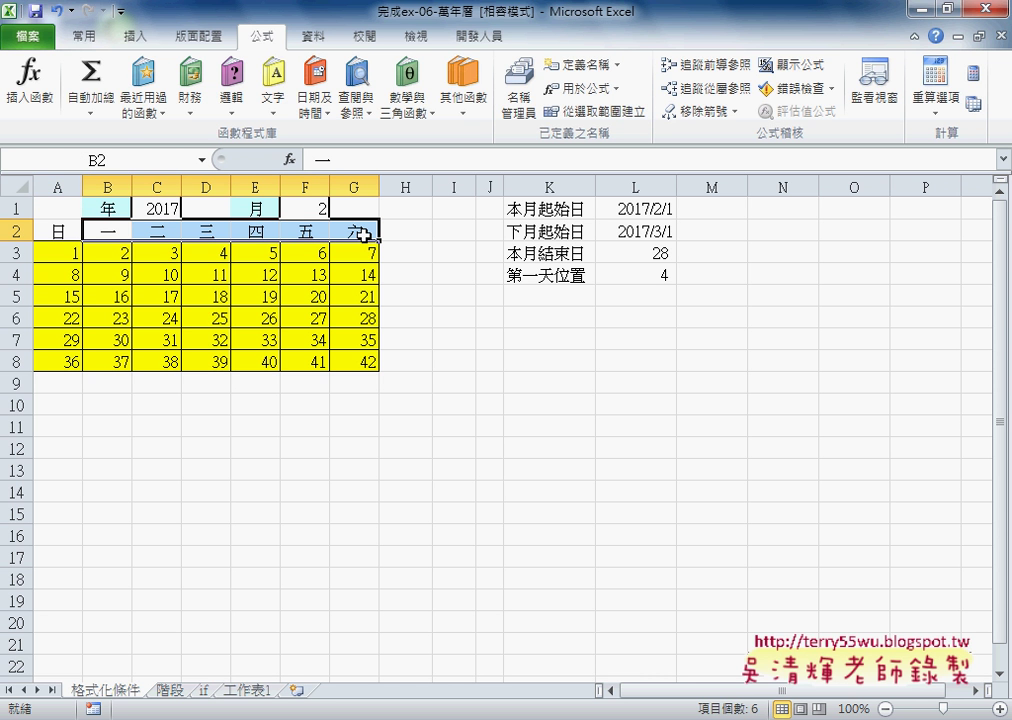
click(59, 231)
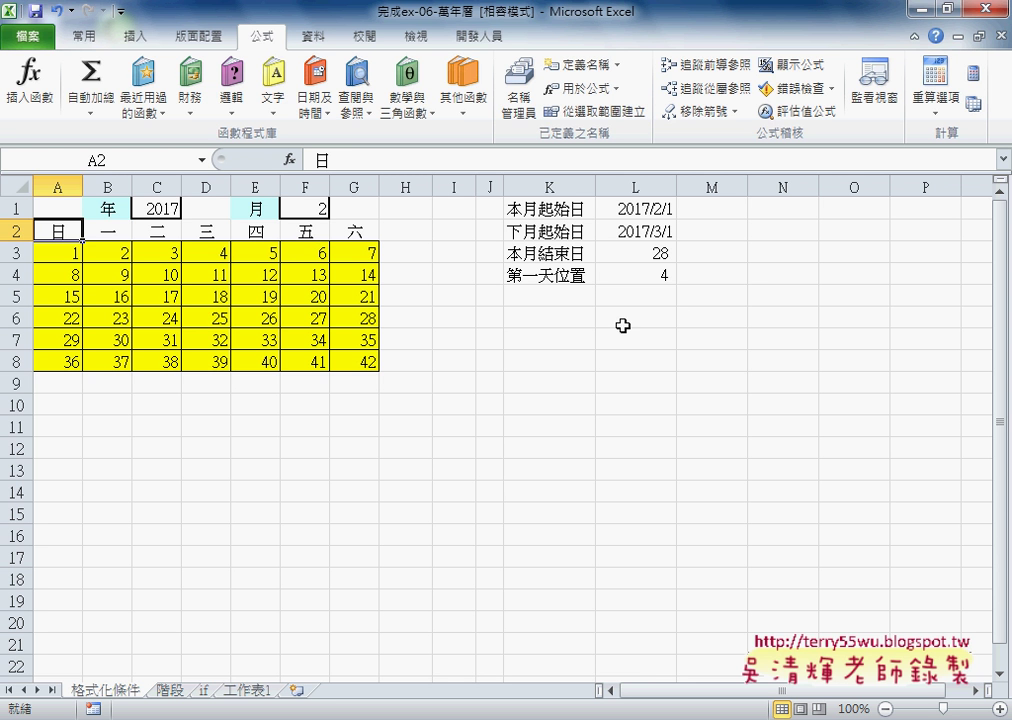
click(662, 275)
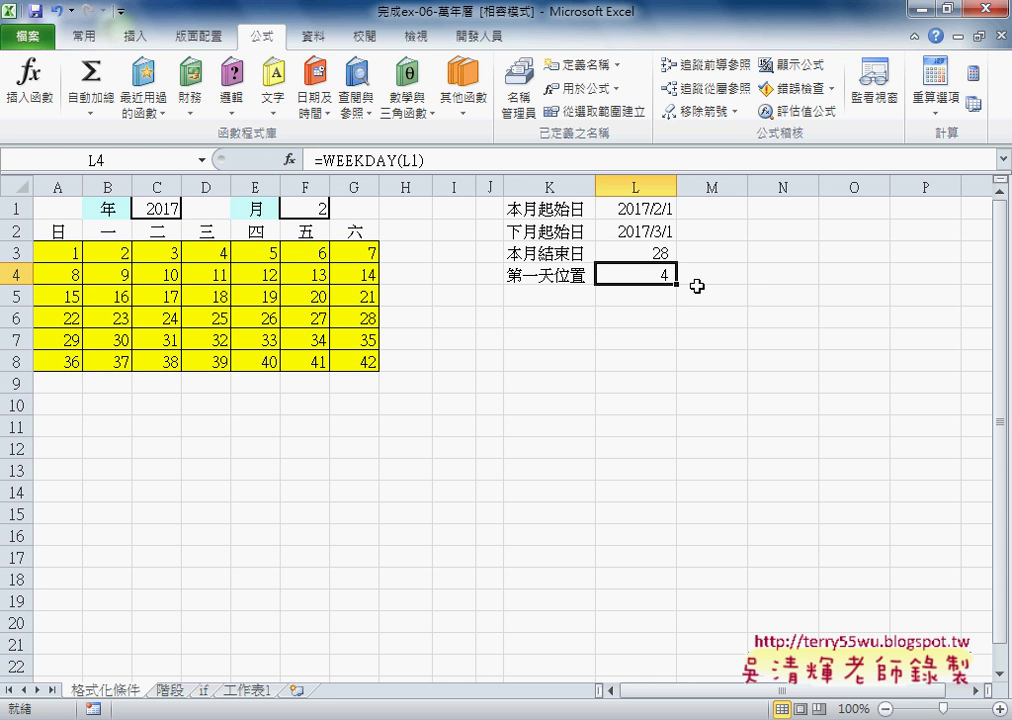
click(79, 254)
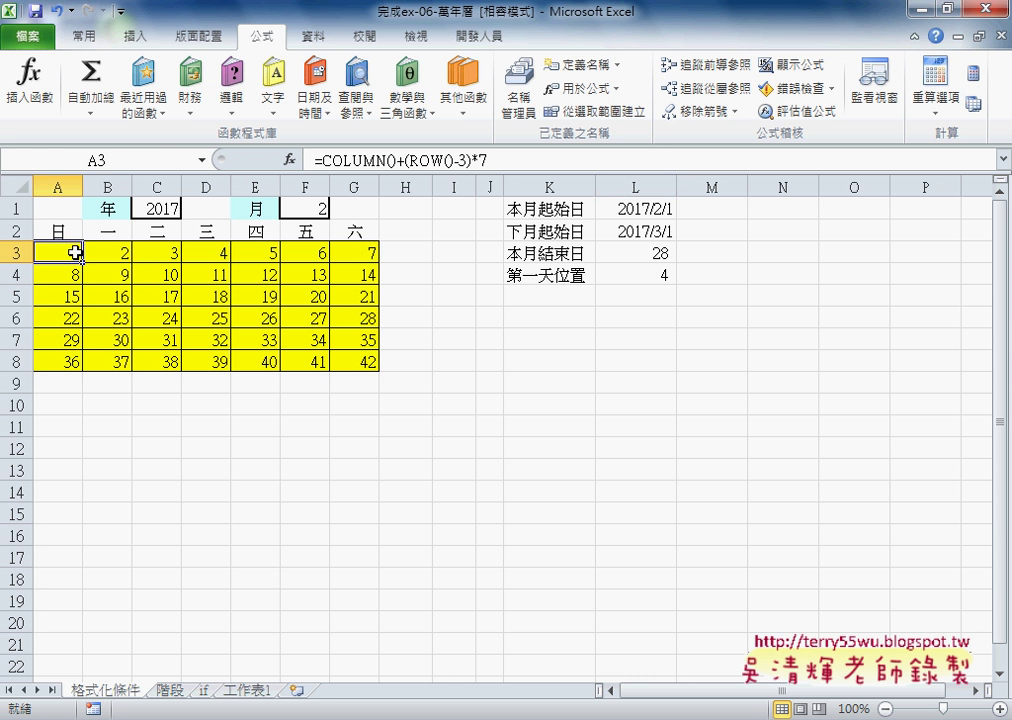
click(217, 254)
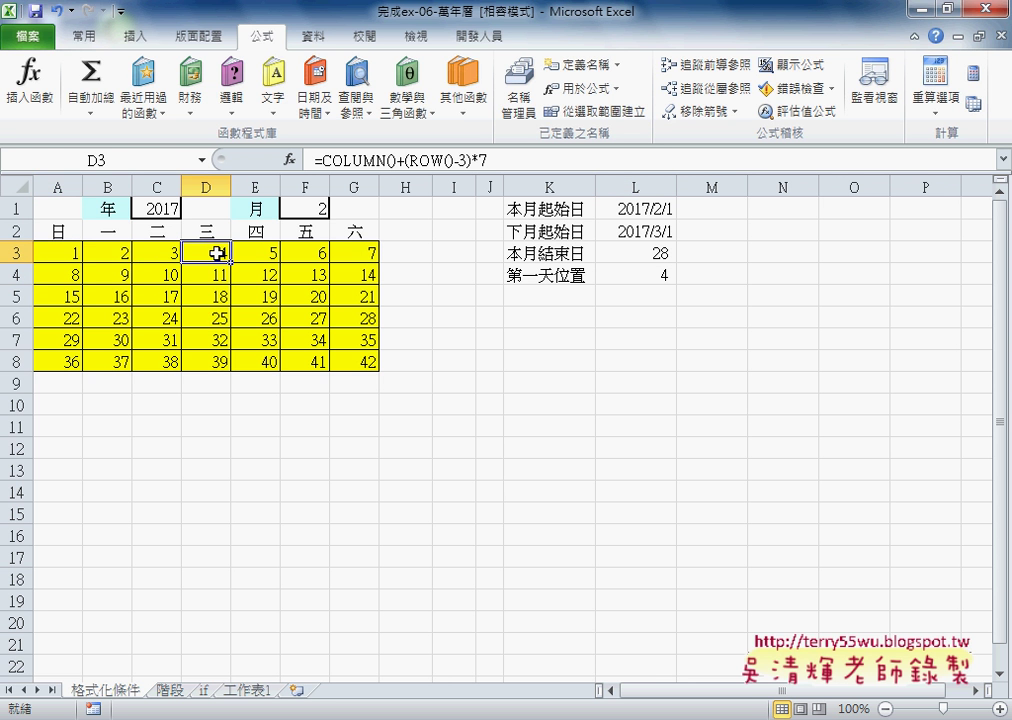
click(652, 253)
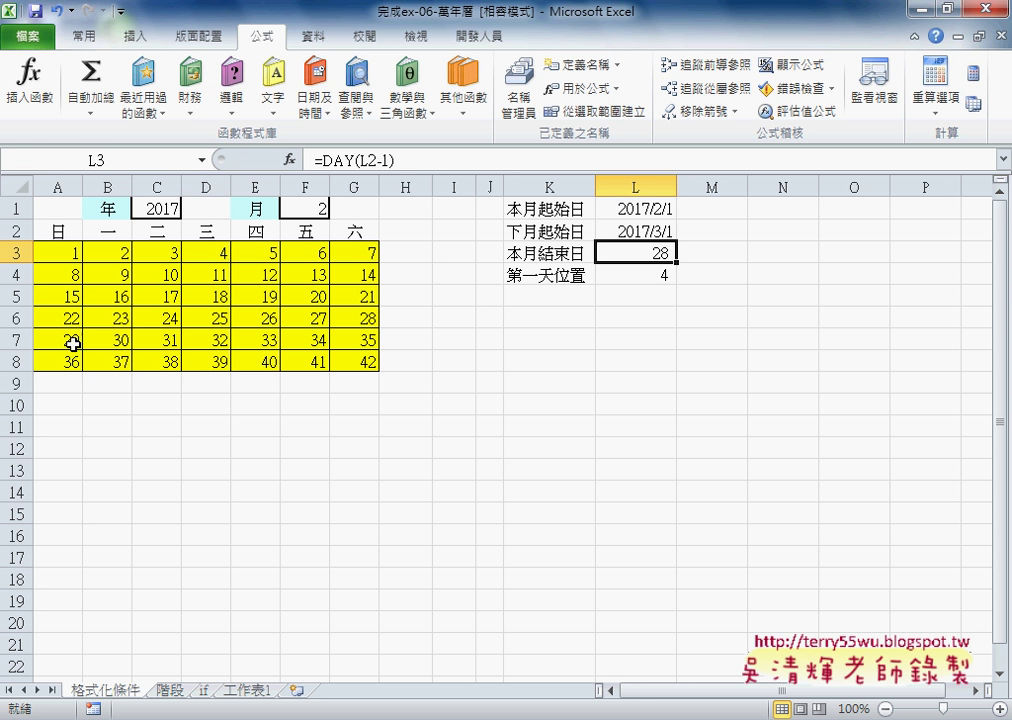
drag(74, 344, 340, 360)
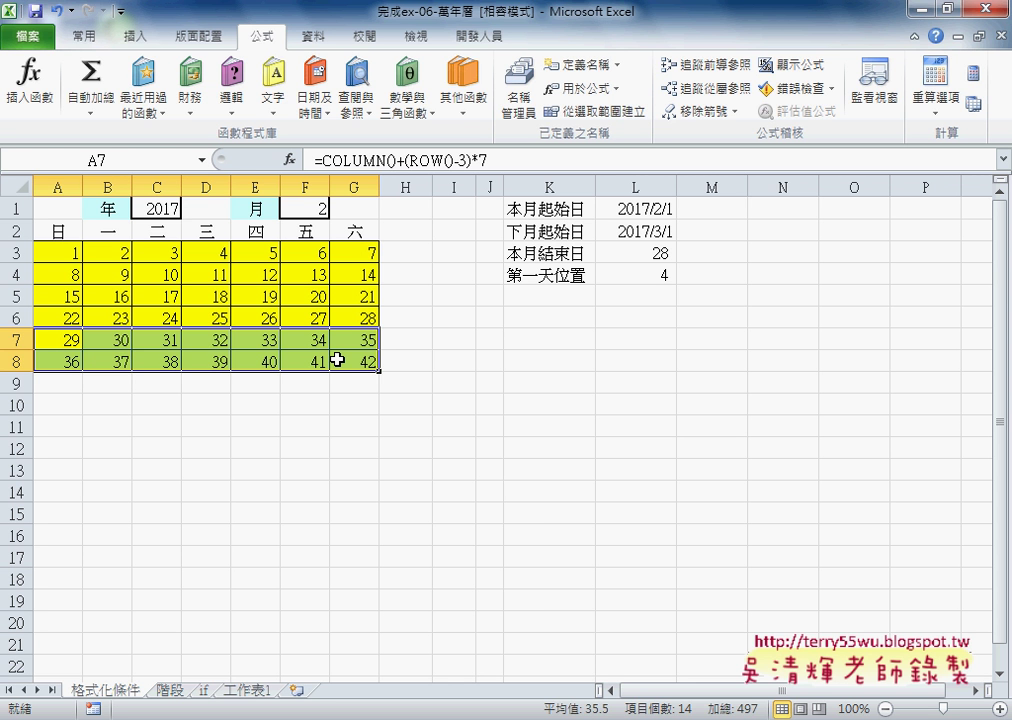
click(60, 254)
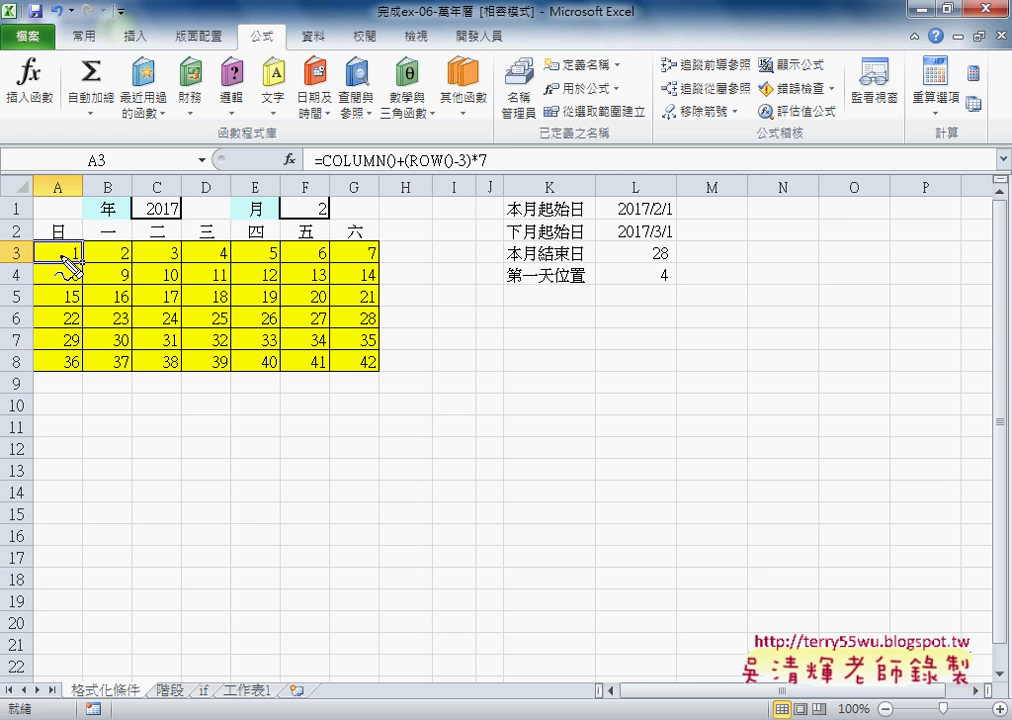
mouse_move(490, 177)
mouse_down()
mouse_move(406, 178)
mouse_move(487, 186)
mouse_up()
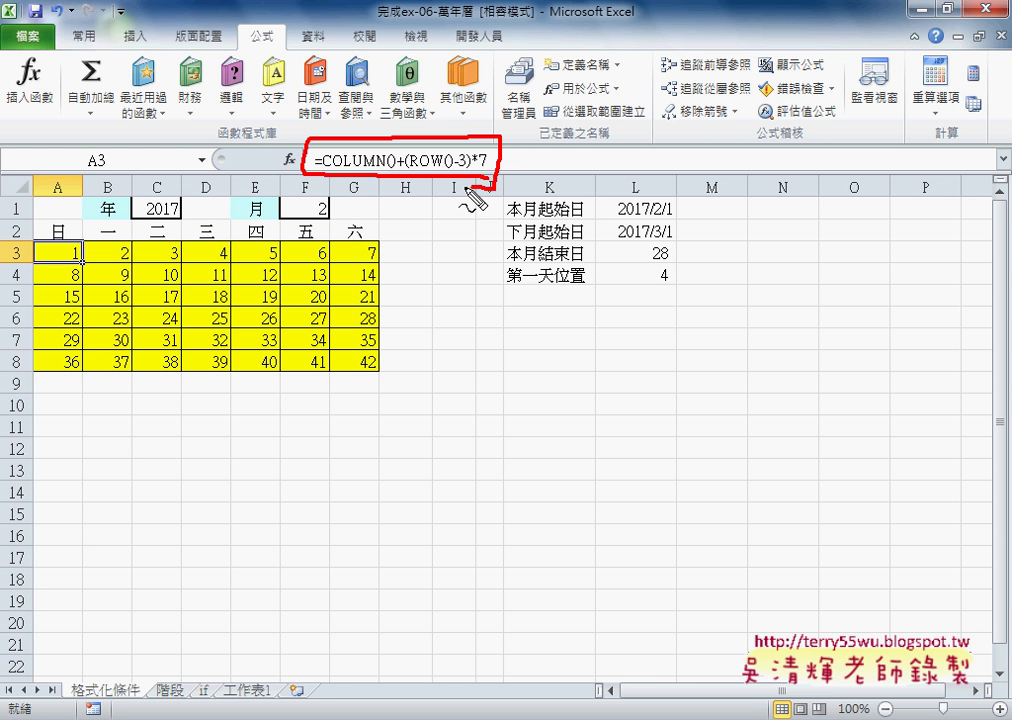
key(Escape)
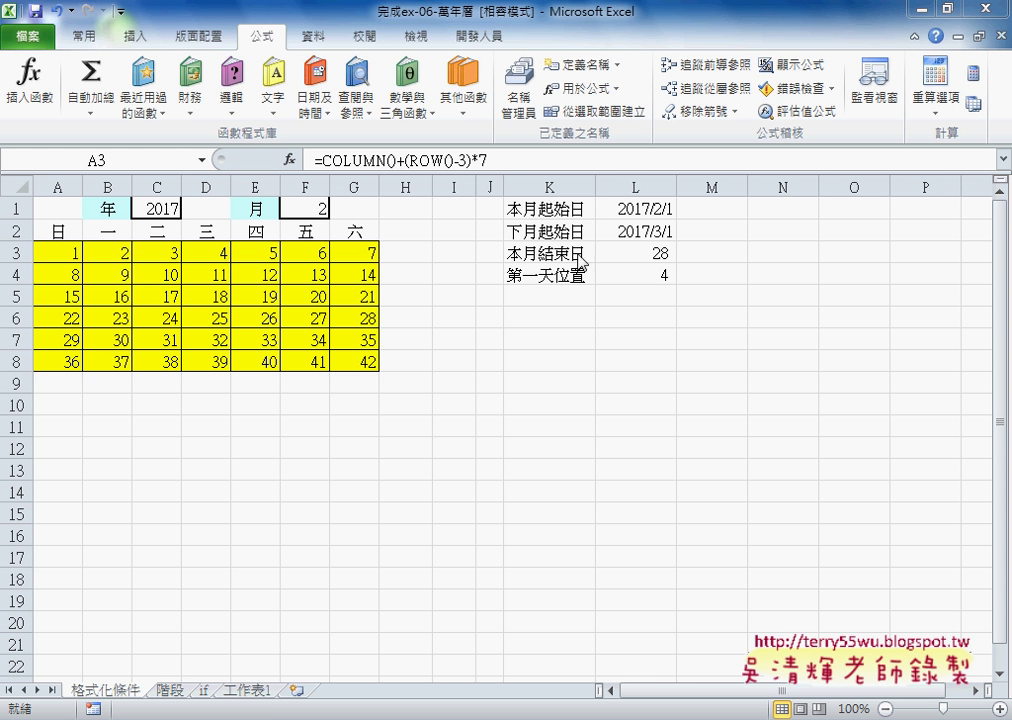
- Insert +$L$4 into A3's day formula, with L4 made an absolute reference
click(399, 160)
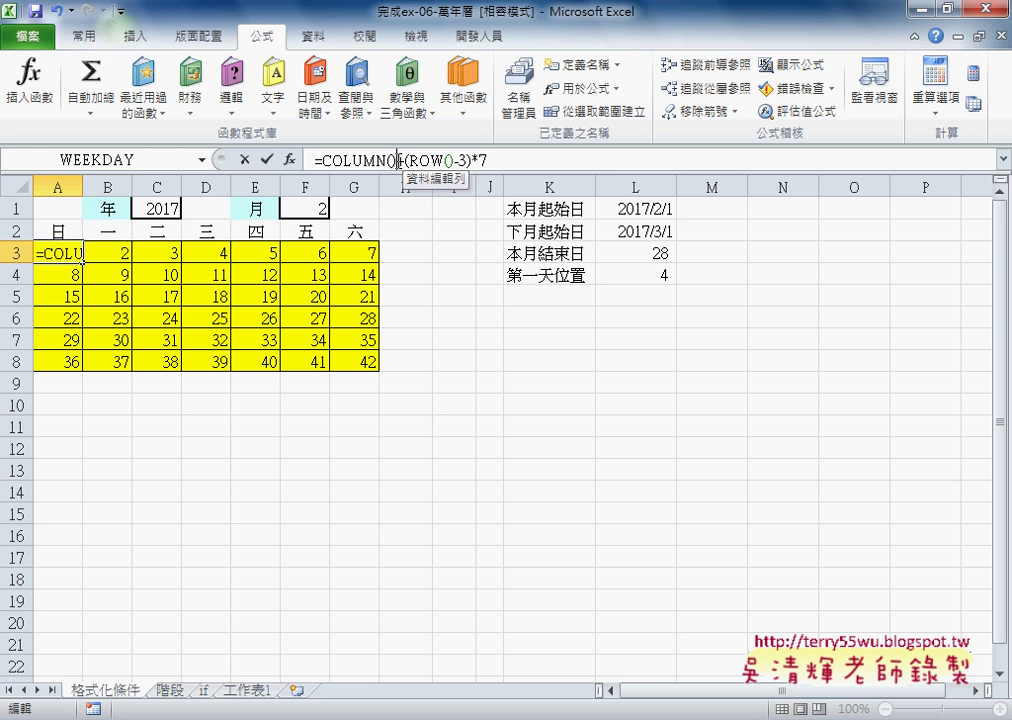
text(+)
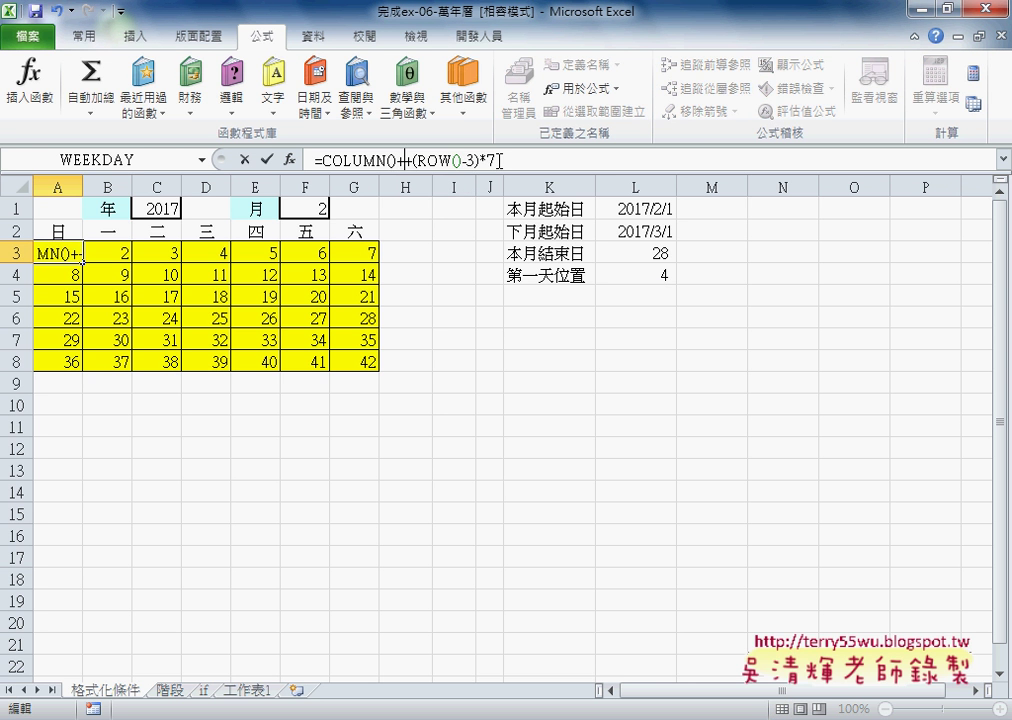
click(653, 273)
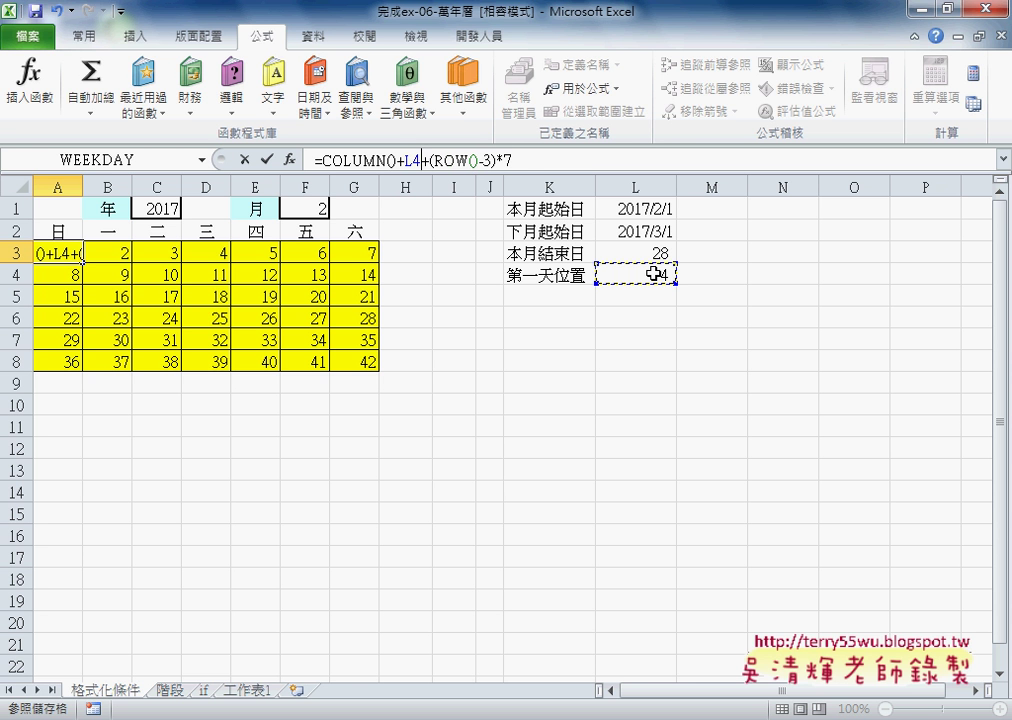
click(415, 160)
key(F4)
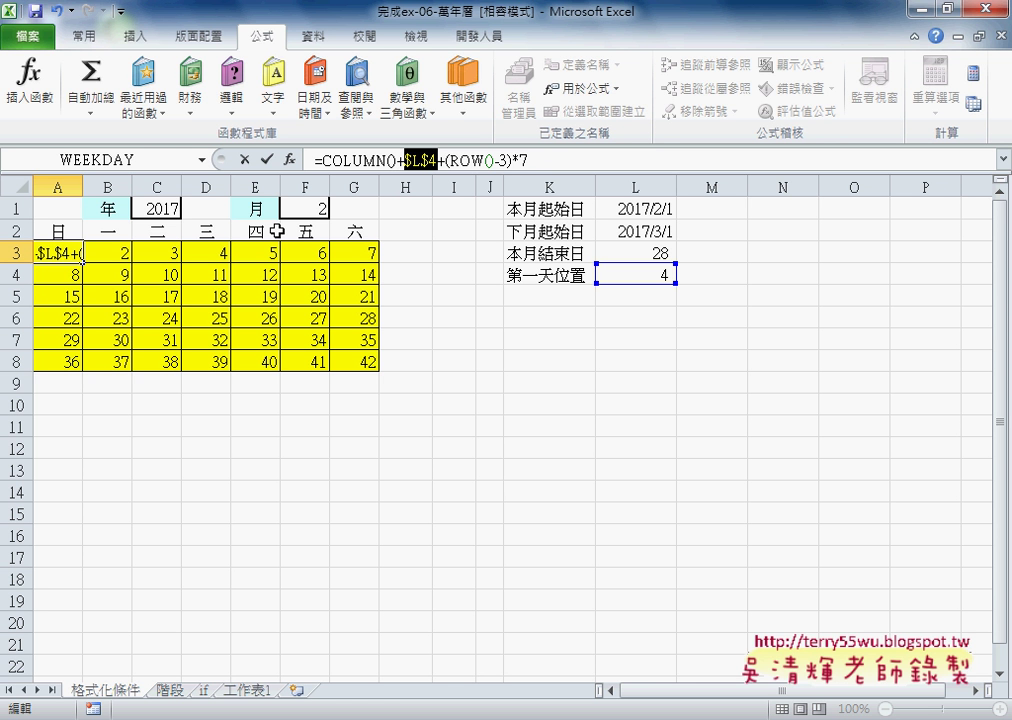
- Append -1 after $L$4 so A3 holds =COLUMN()+$L$4-1+(ROW()-3)*7 and shows 4
mouse_move(668, 289)
mouse_down()
mouse_move(668, 262)
mouse_move(667, 290)
mouse_up()
drag(212, 258, 230, 260)
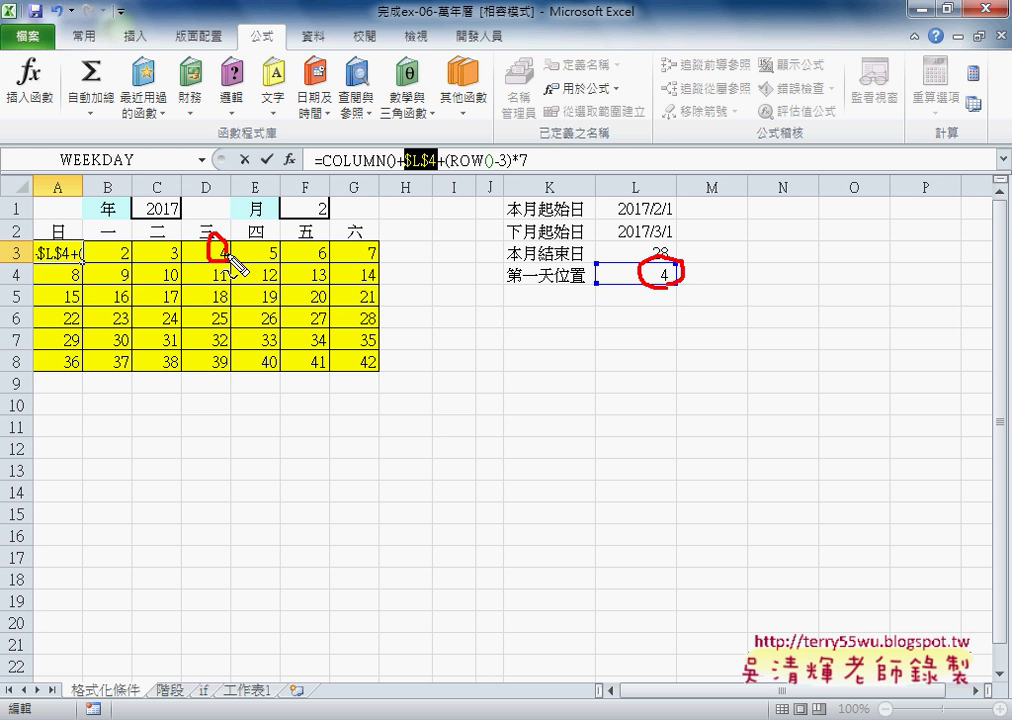
mouse_move(55, 266)
mouse_down()
mouse_move(84, 258)
mouse_move(68, 249)
mouse_up()
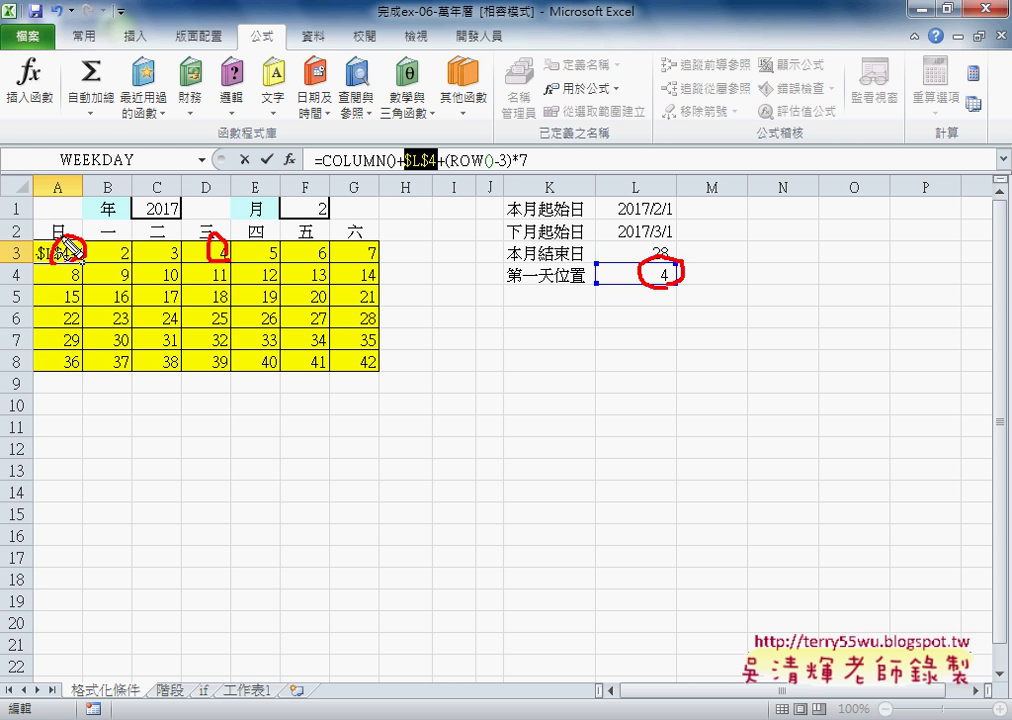
key(Escape)
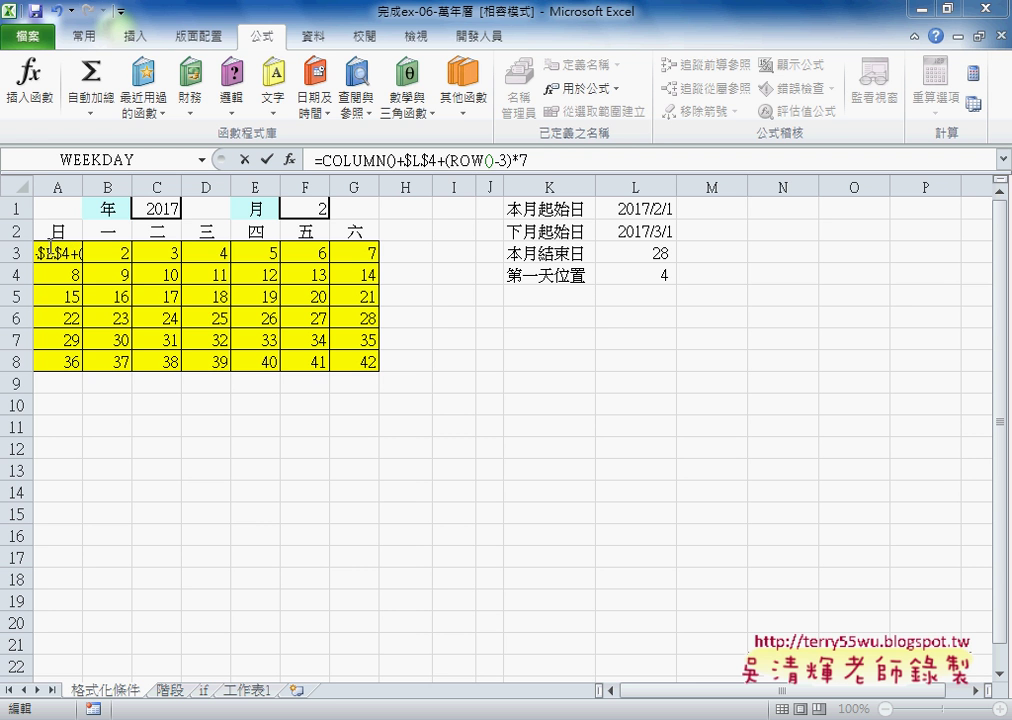
double_click(437, 159)
click(437, 159)
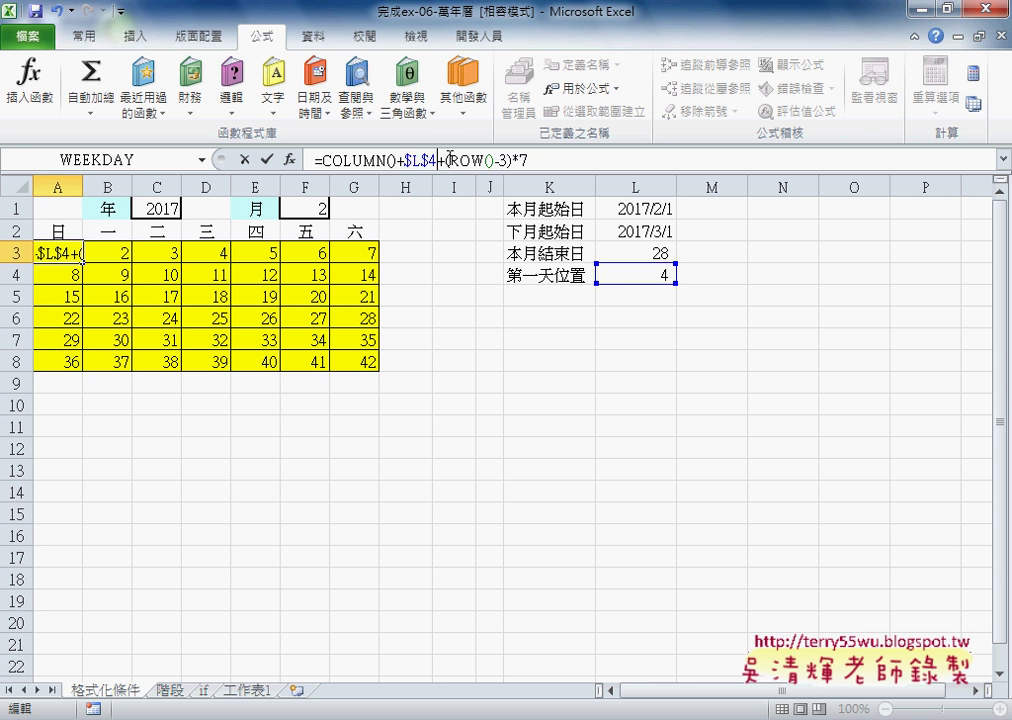
text(-1)
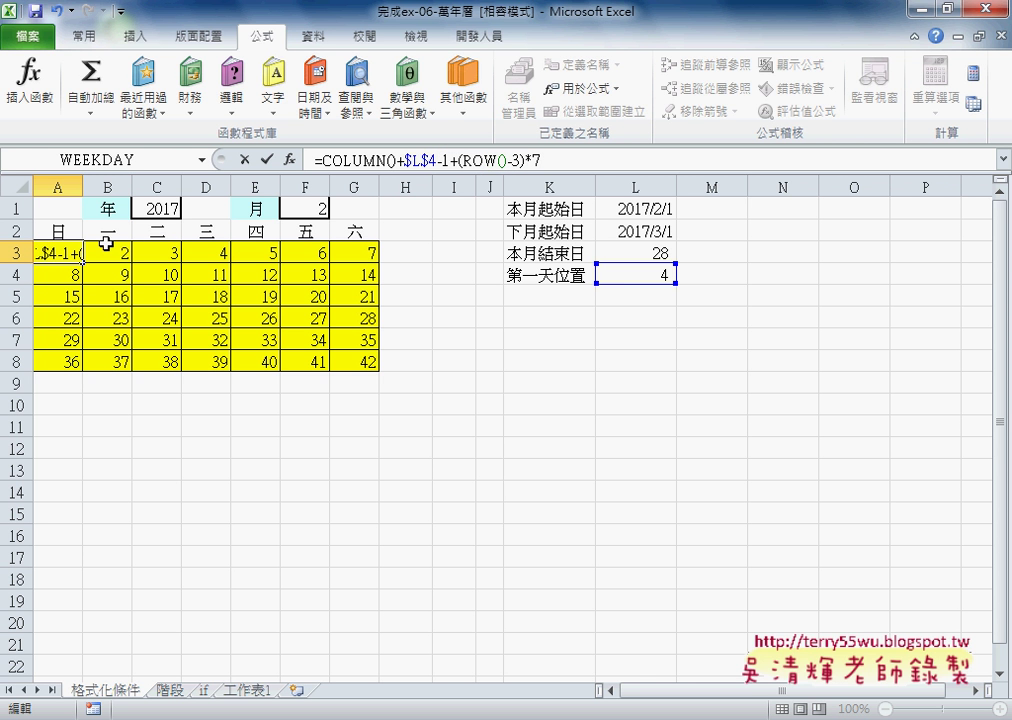
click(274, 162)
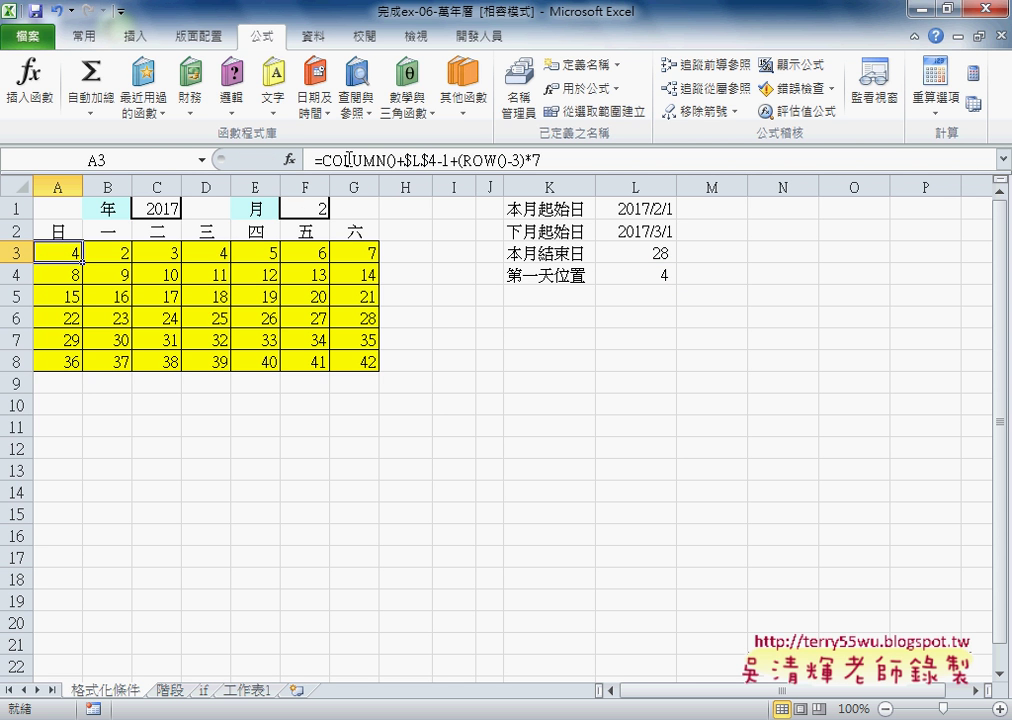
click(401, 162)
text(-)
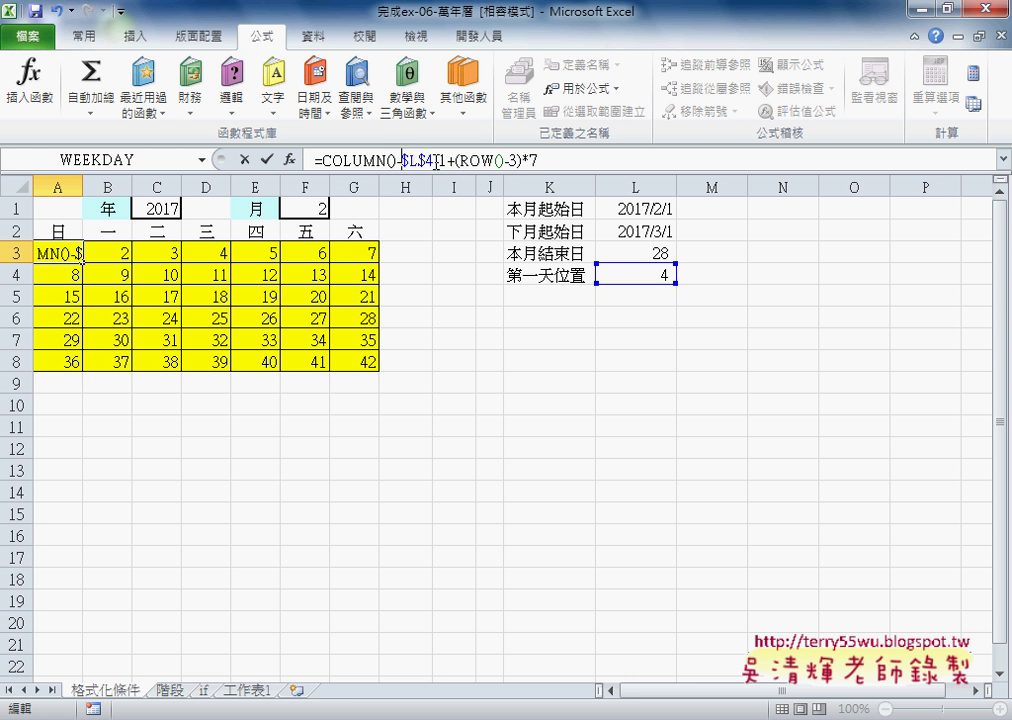
click(436, 162)
text(+)
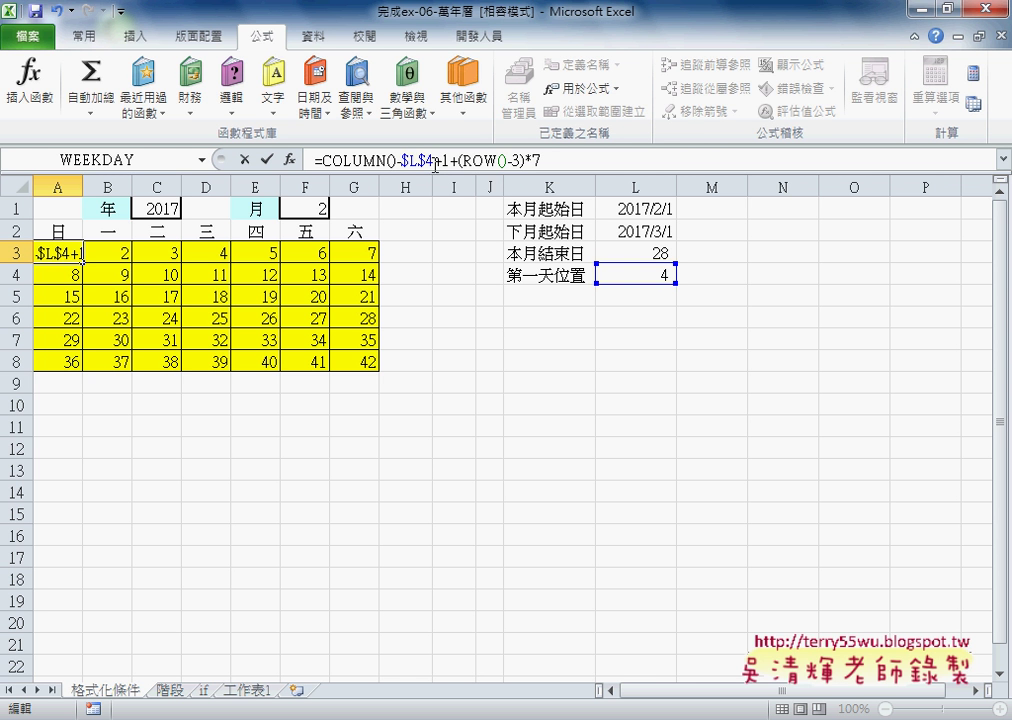
click(267, 160)
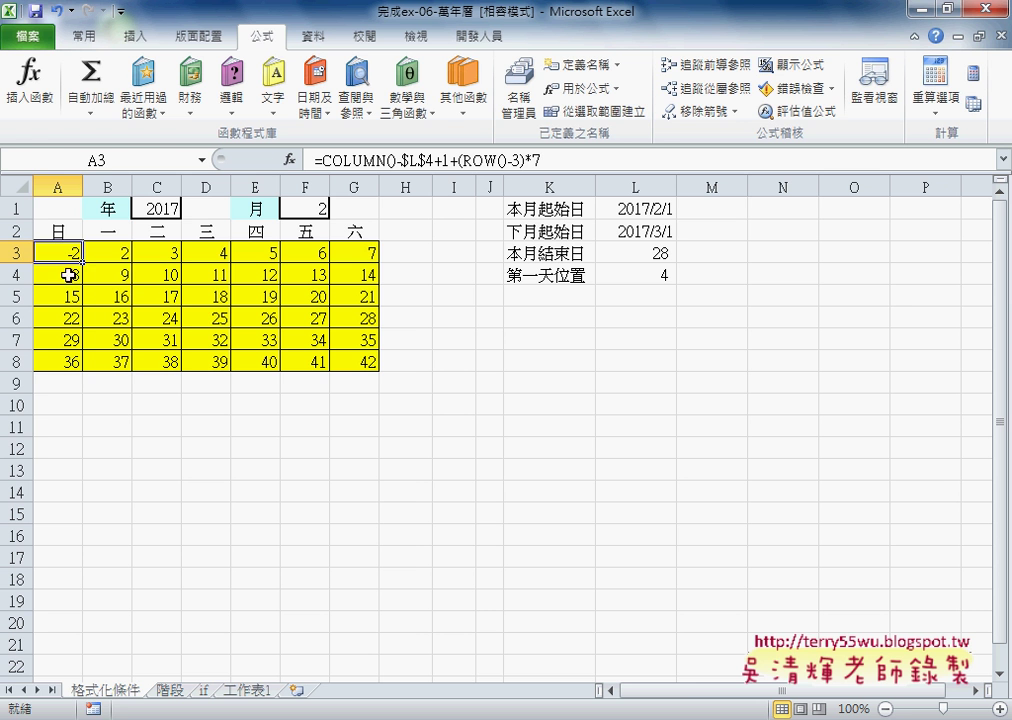
mouse_move(87, 262)
mouse_down()
mouse_move(380, 262)
mouse_move(380, 373)
mouse_up()
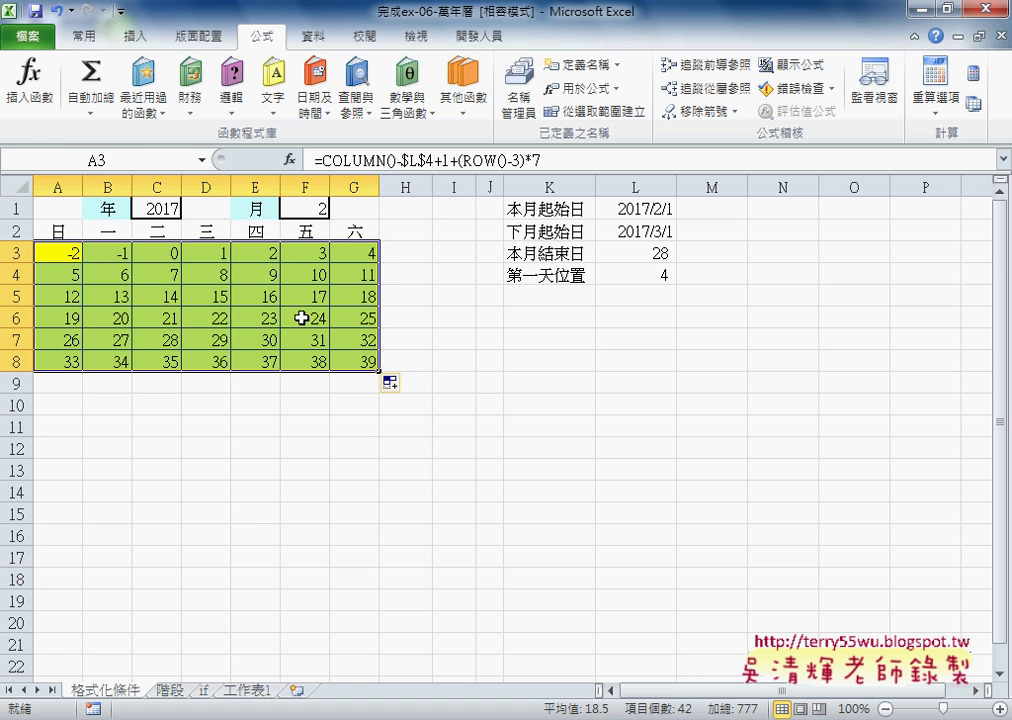
click(212, 253)
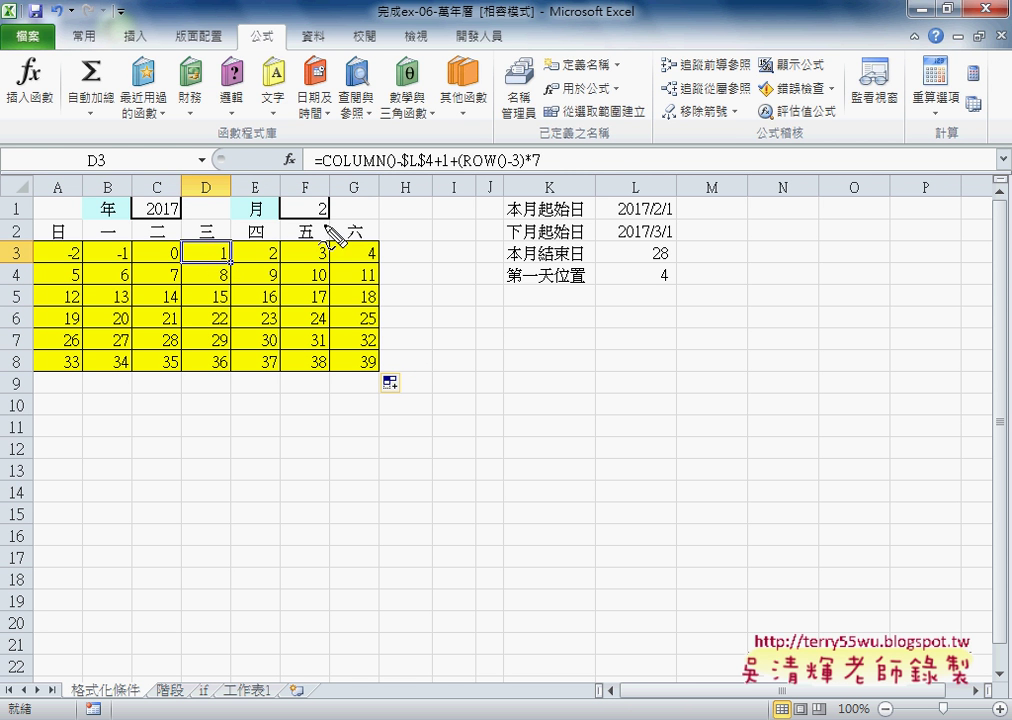
drag(398, 175, 425, 174)
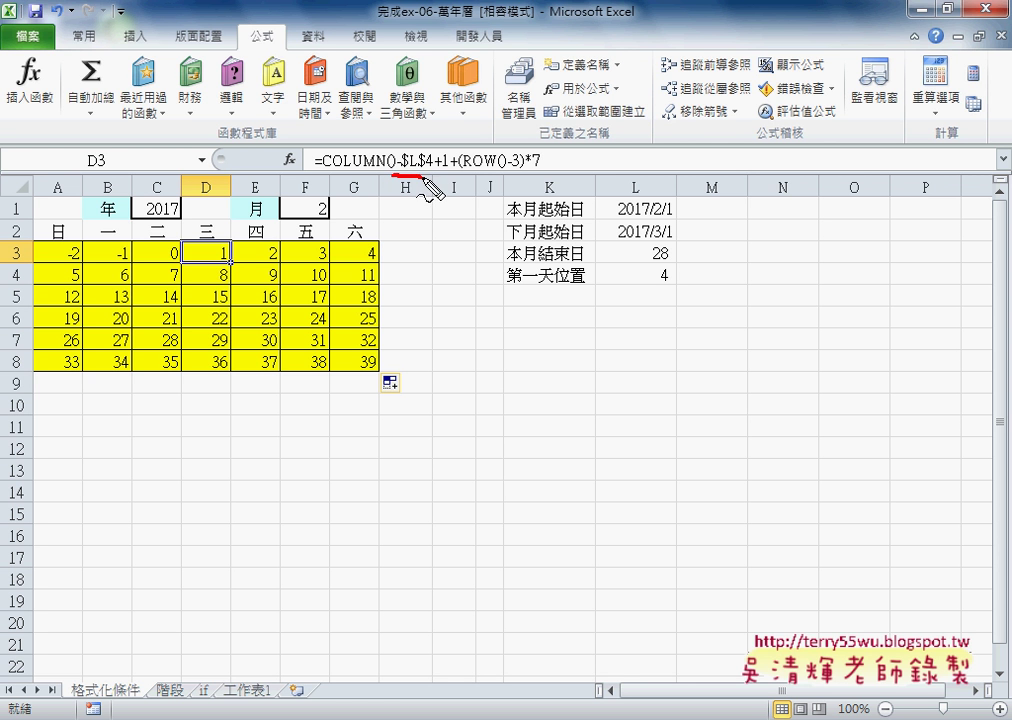
drag(663, 290, 665, 288)
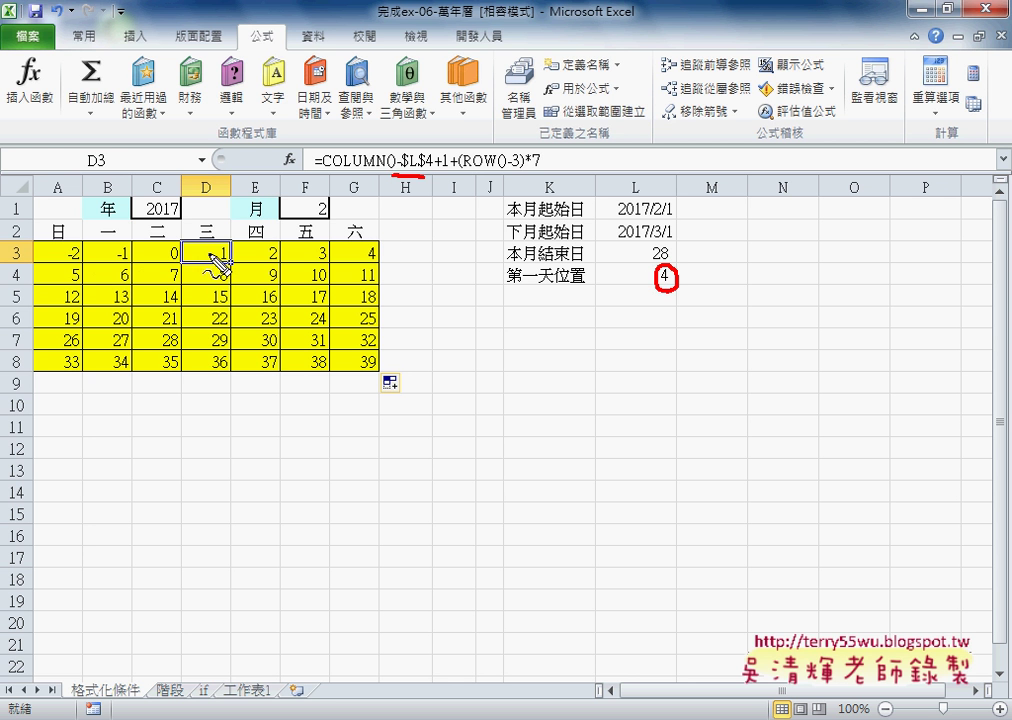
drag(58, 247, 56, 265)
drag(445, 148, 447, 176)
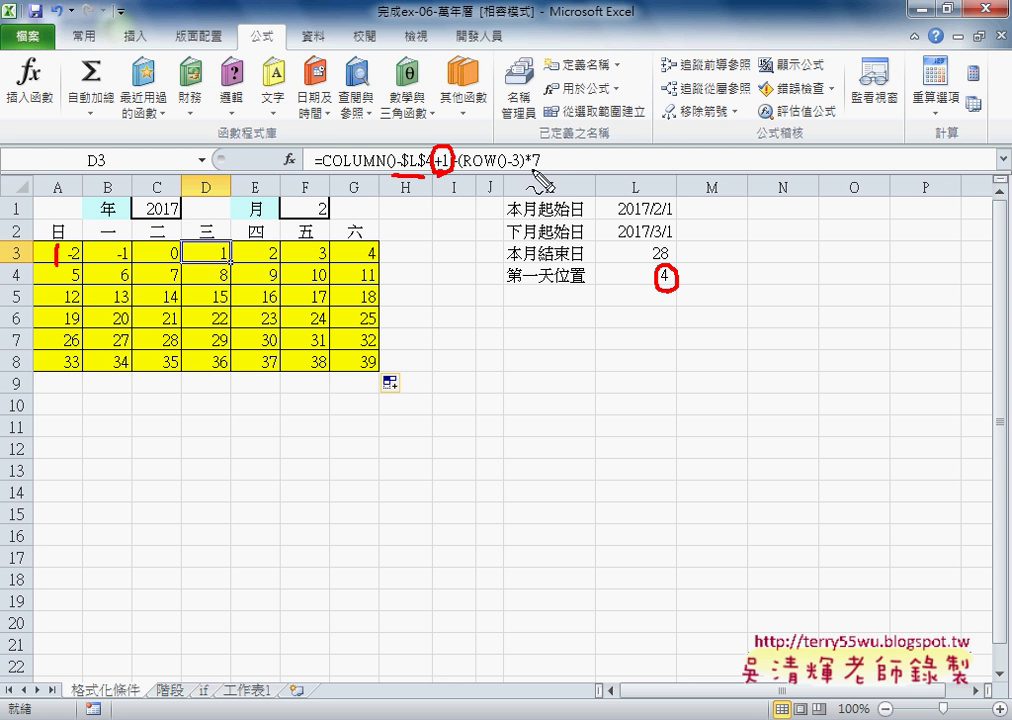
mouse_move(540, 175)
mouse_down()
mouse_move(320, 168)
mouse_move(528, 182)
mouse_up()
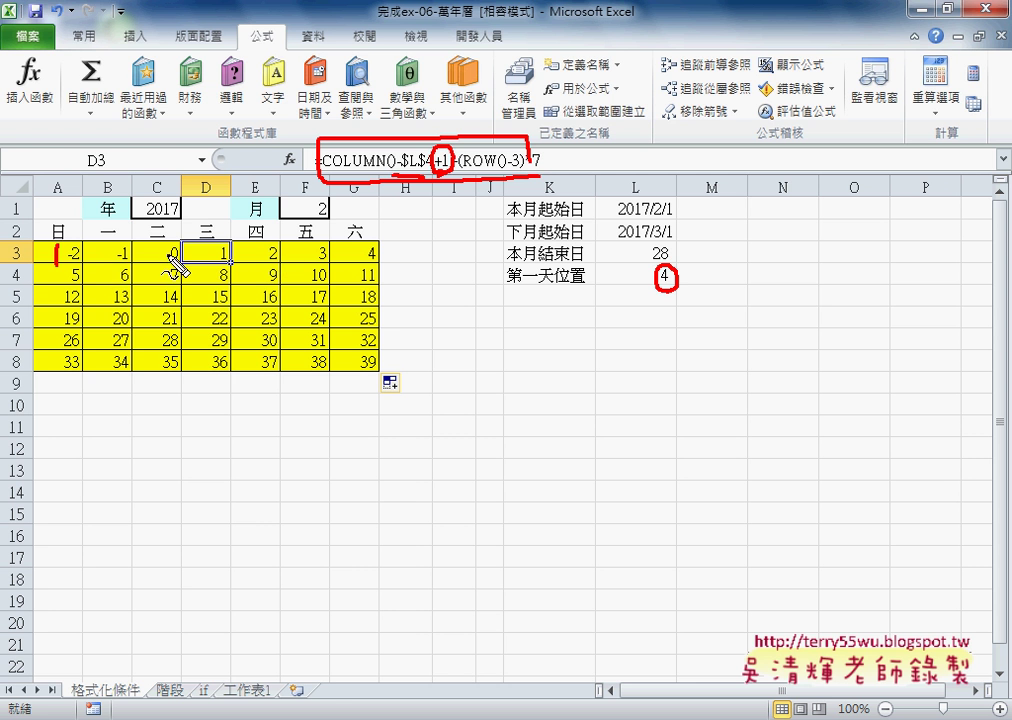
mouse_move(180, 248)
mouse_down()
mouse_move(68, 258)
mouse_move(128, 272)
mouse_move(108, 272)
mouse_up()
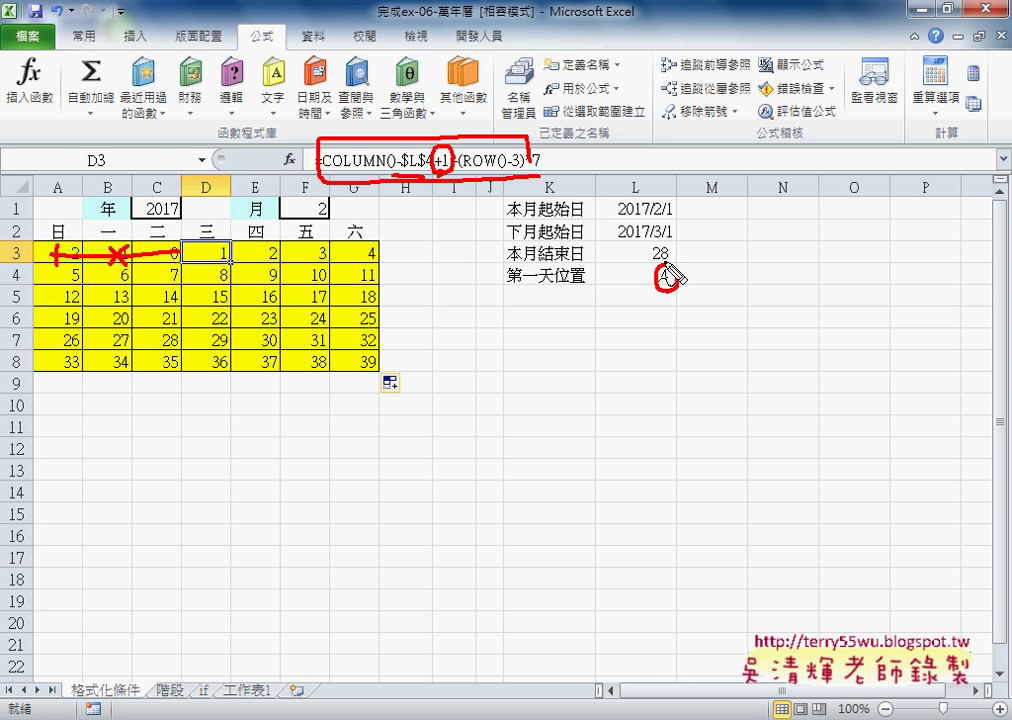
drag(668, 243, 664, 240)
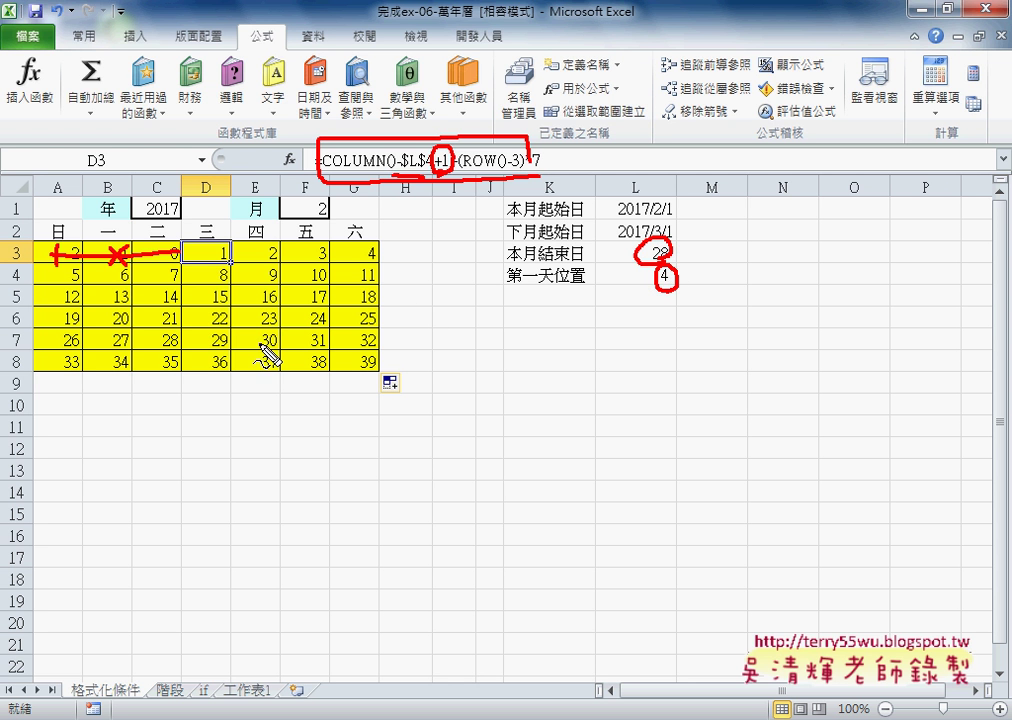
drag(205, 341, 360, 338)
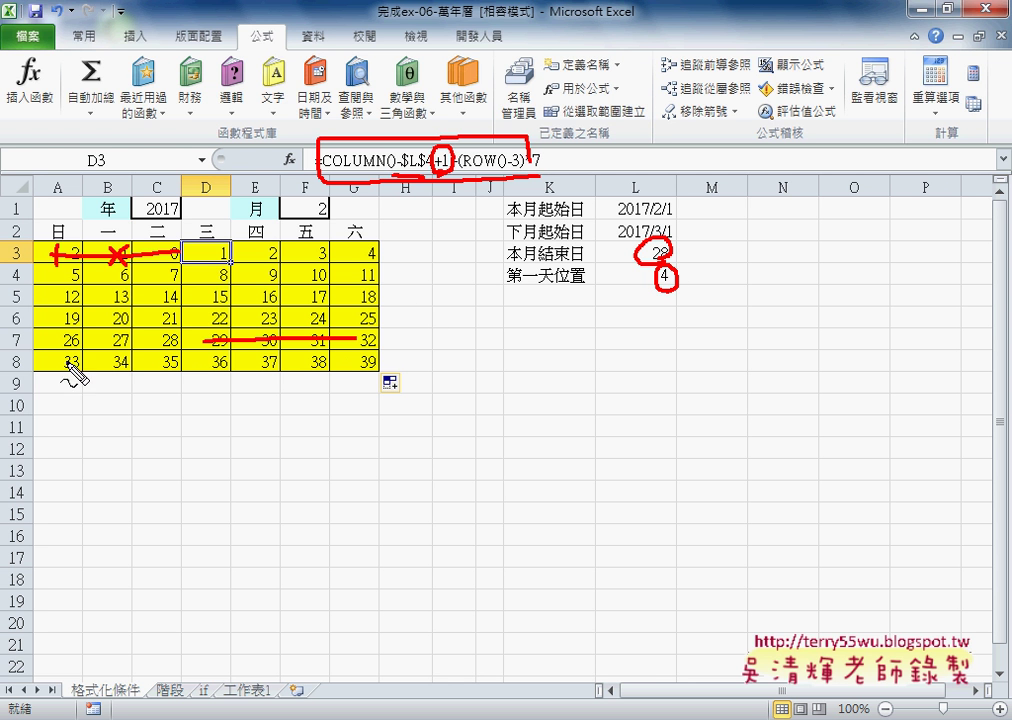
drag(57, 362, 359, 354)
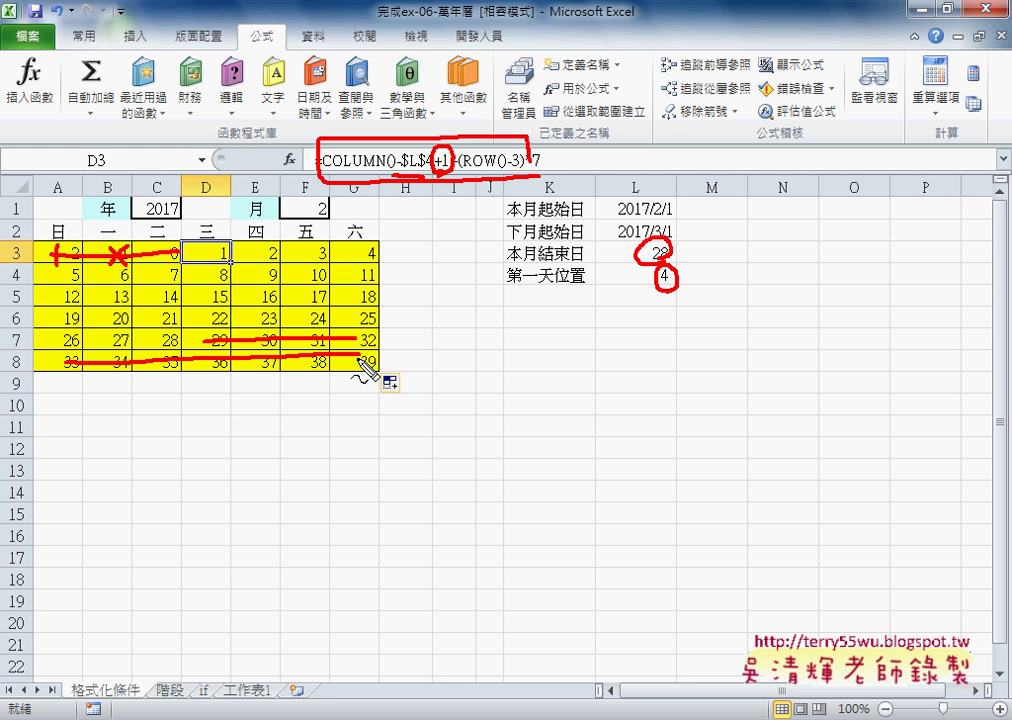
mouse_move(180, 237)
mouse_down()
mouse_move(52, 233)
mouse_move(70, 244)
mouse_up()
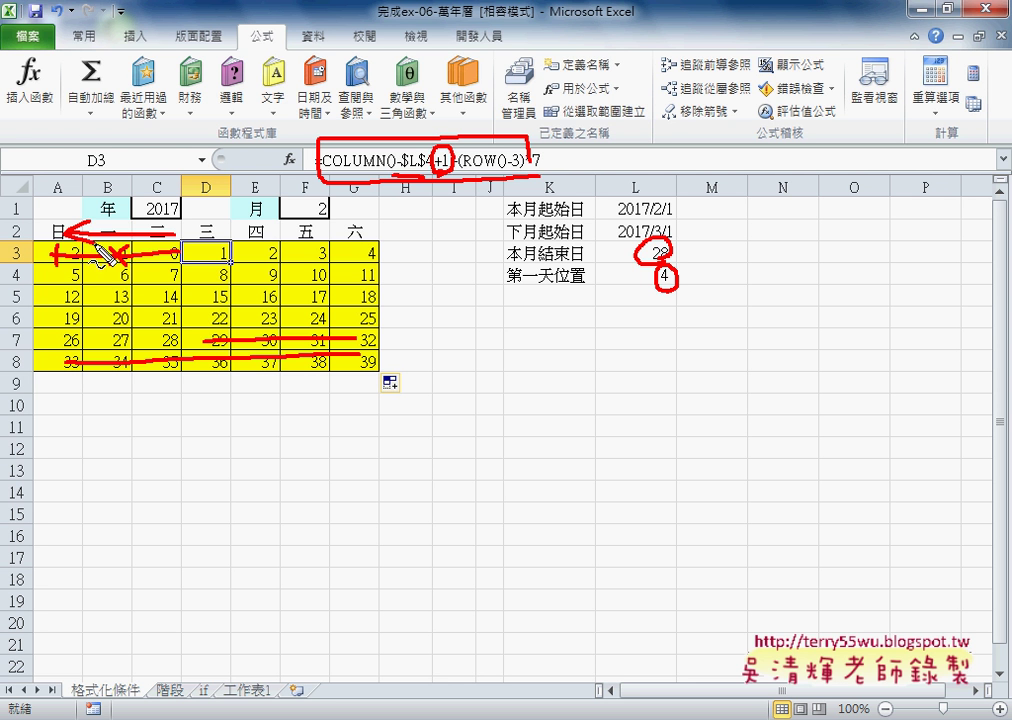
drag(196, 388, 345, 420)
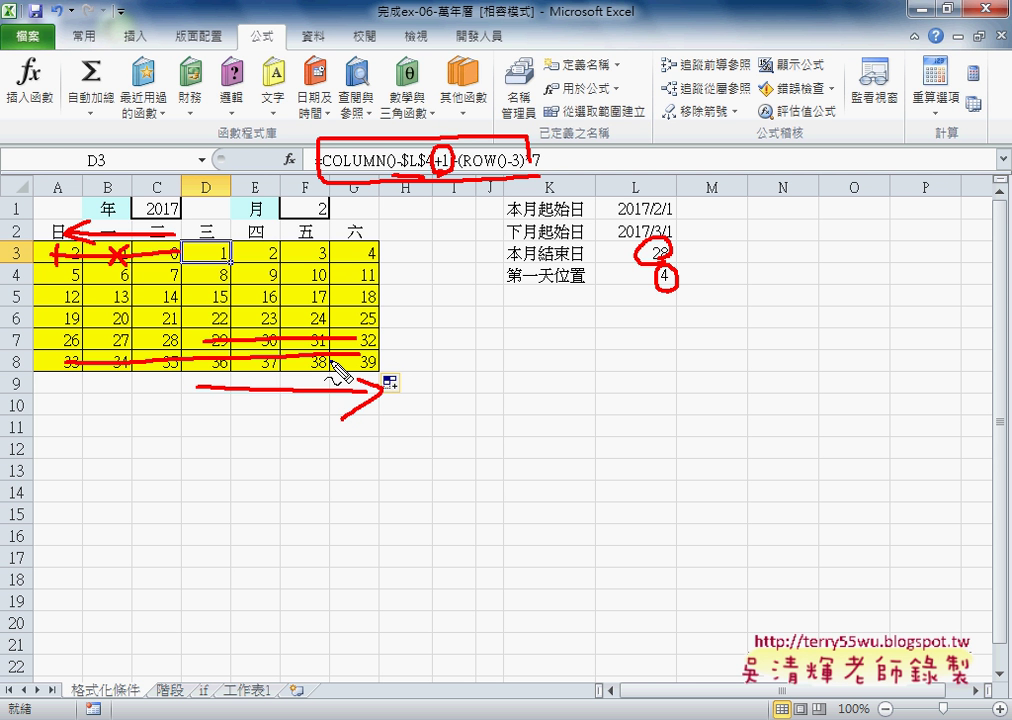
mouse_move(479, 346)
mouse_down()
mouse_move(479, 366)
mouse_move(506, 370)
mouse_up()
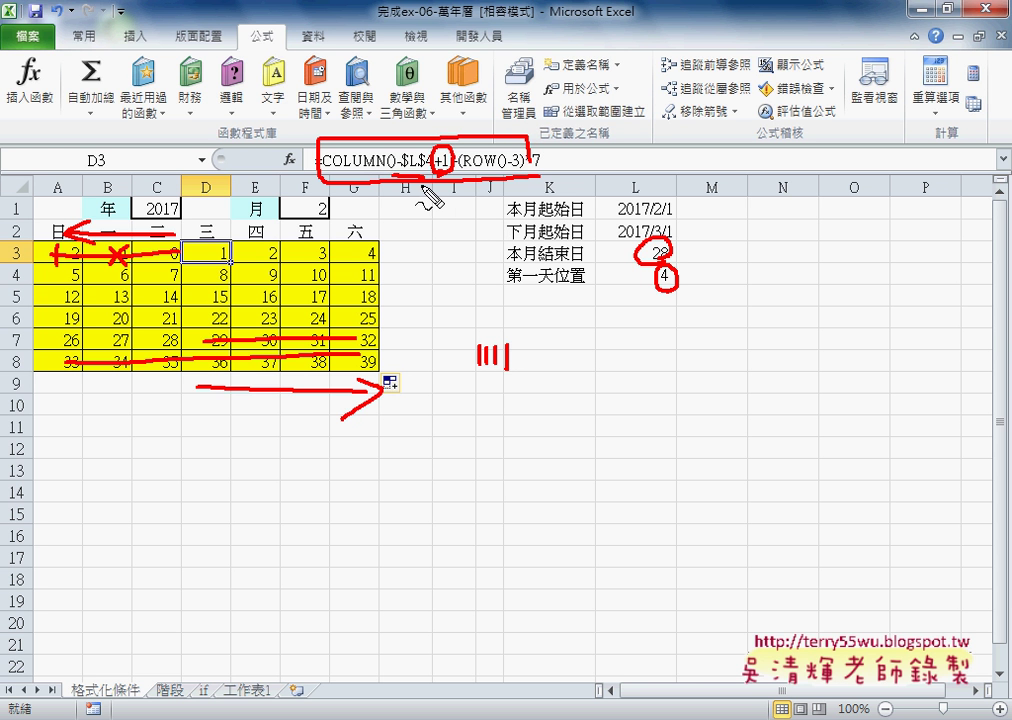
mouse_move(573, 311)
mouse_down()
mouse_move(591, 347)
mouse_move(622, 326)
mouse_move(637, 355)
mouse_up()
drag(676, 316, 700, 333)
mouse_move(737, 285)
mouse_down()
mouse_move(722, 360)
mouse_move(840, 340)
mouse_up()
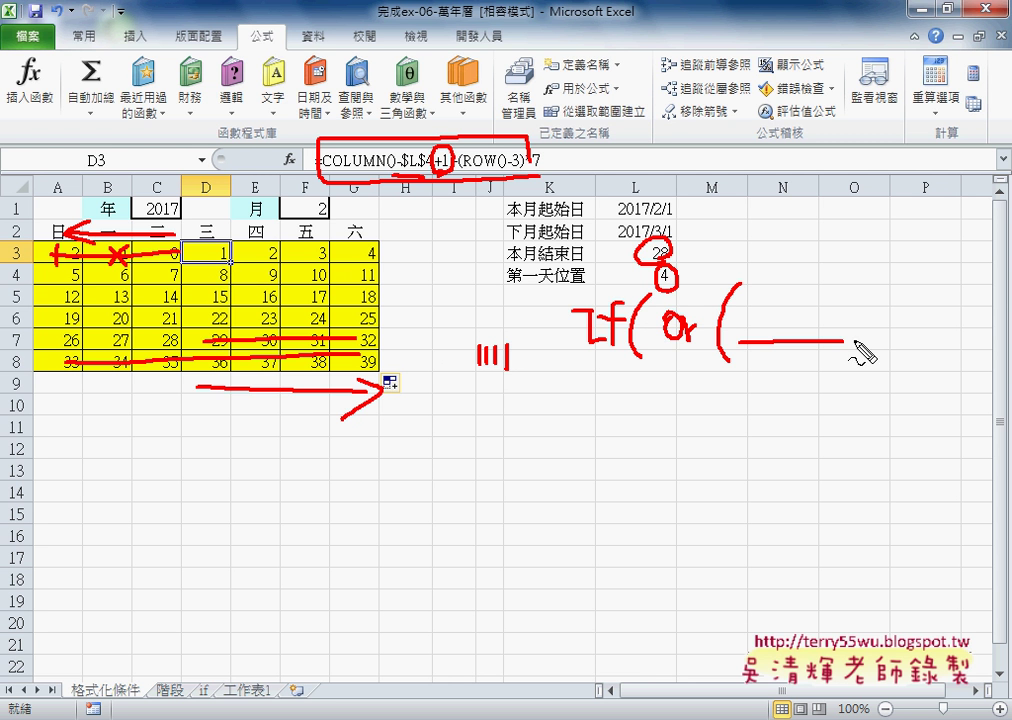
mouse_move(855, 338)
mouse_down()
mouse_move(856, 350)
mouse_move(915, 338)
mouse_up()
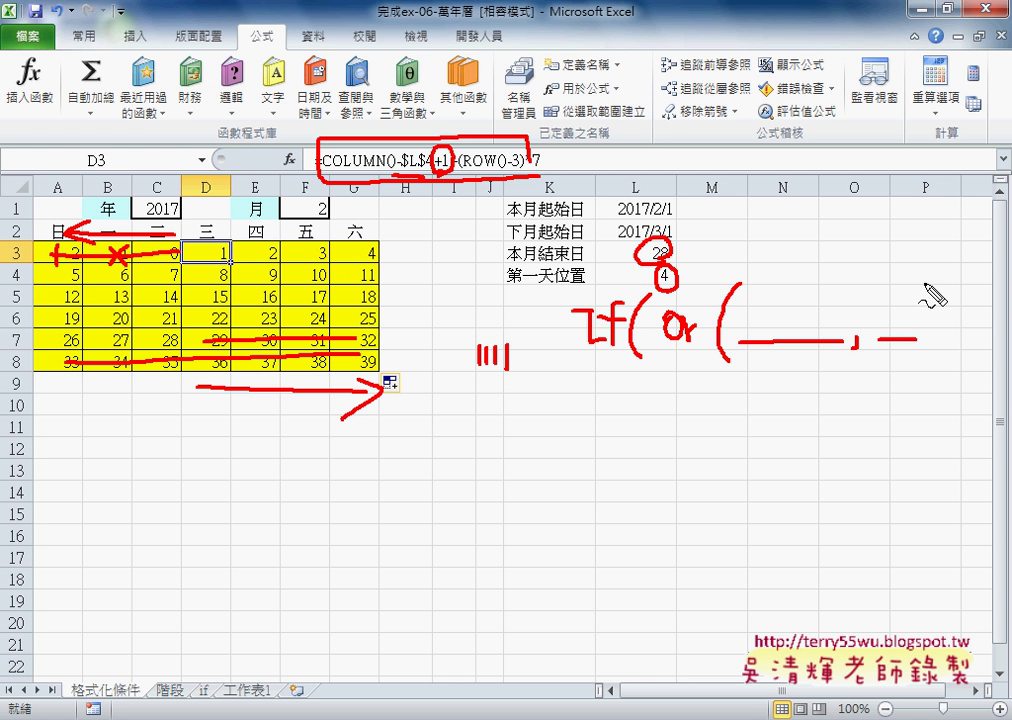
mouse_move(928, 285)
mouse_down()
mouse_move(931, 341)
mouse_move(958, 357)
mouse_up()
drag(985, 300, 984, 312)
drag(991, 300, 1001, 316)
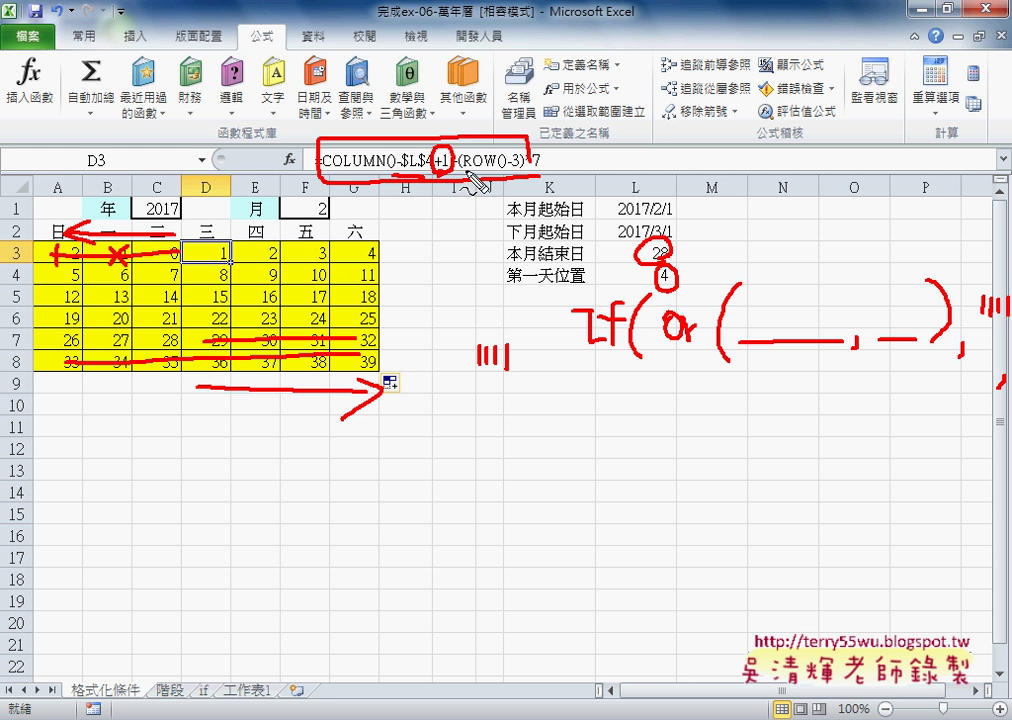
key(Escape)
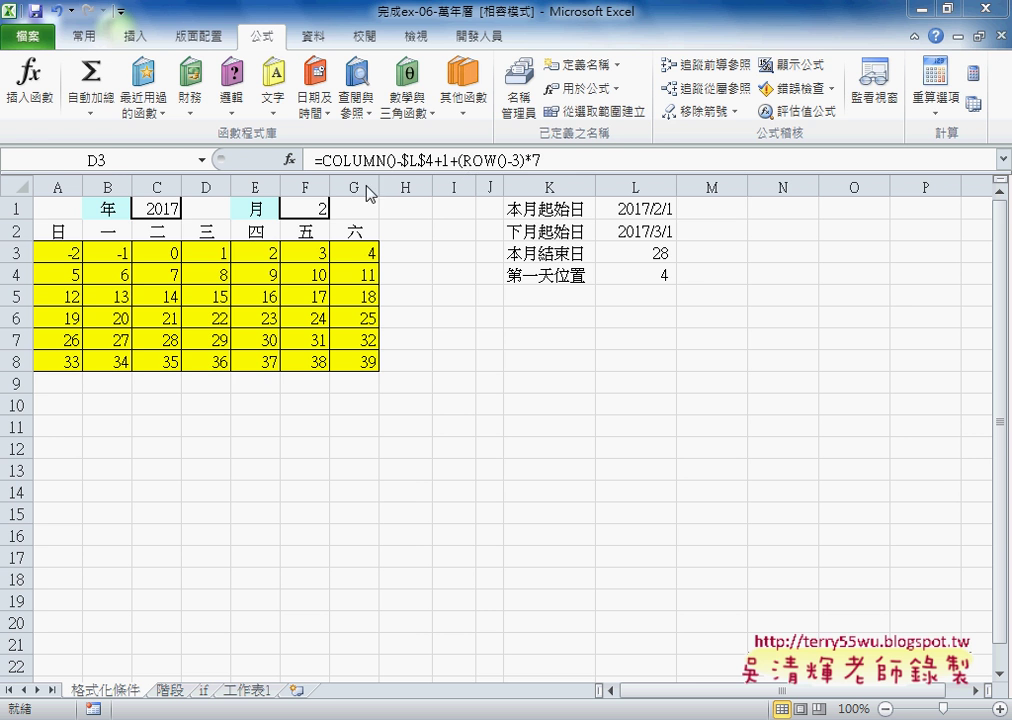
- Clear D3's formula down to the equals sign and insert the logical IF function
click(472, 163)
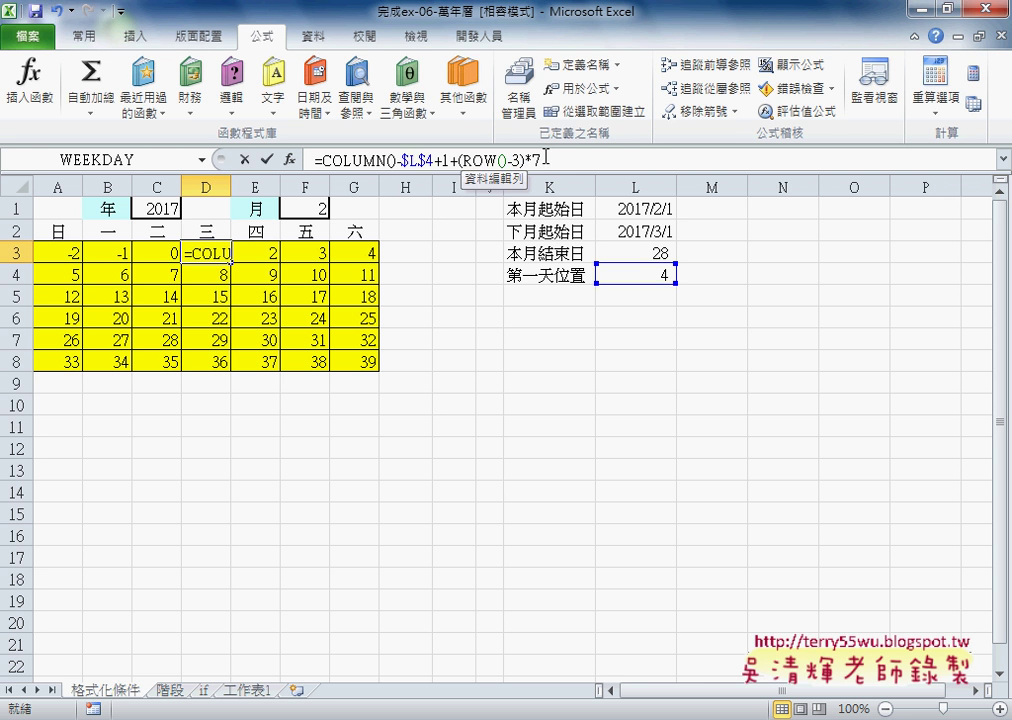
drag(541, 161, 326, 162)
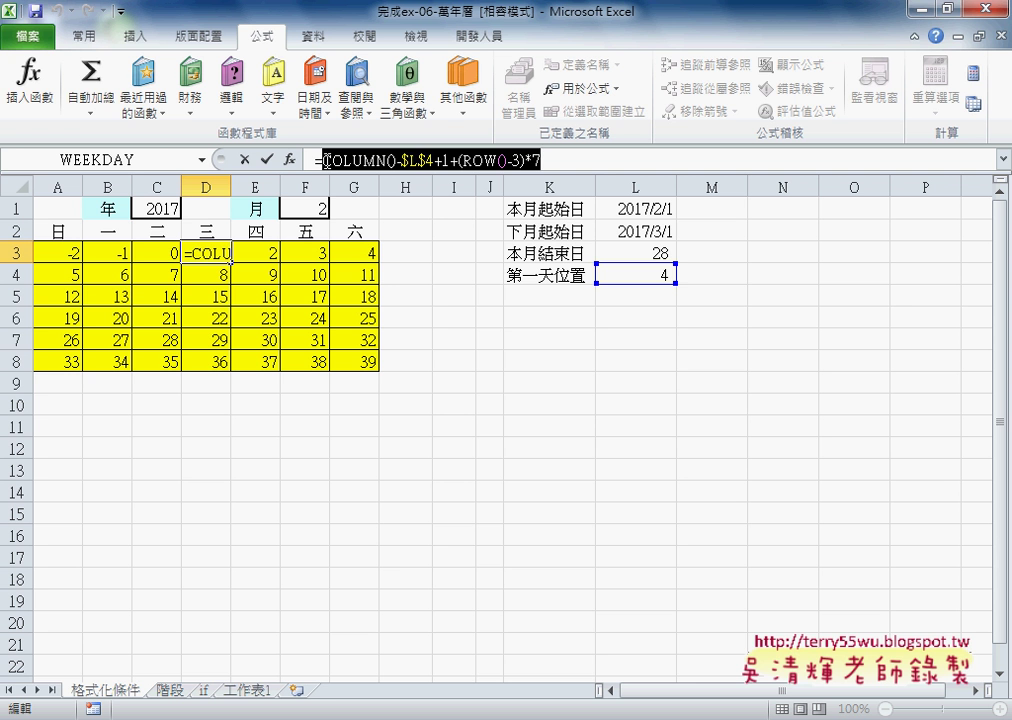
key(Delete)
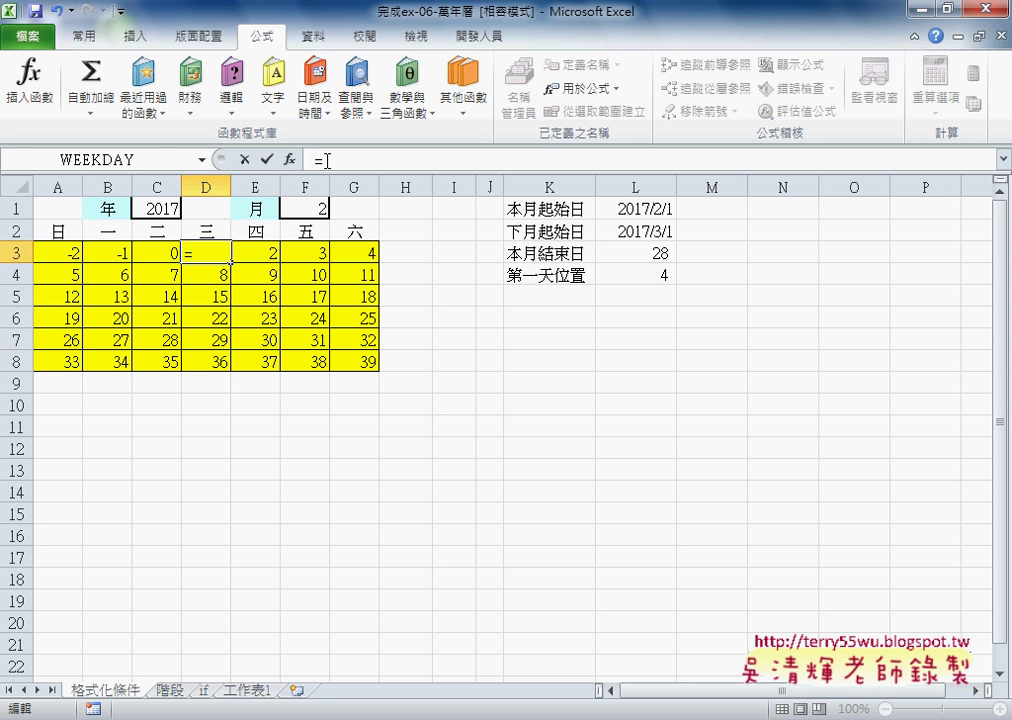
click(289, 159)
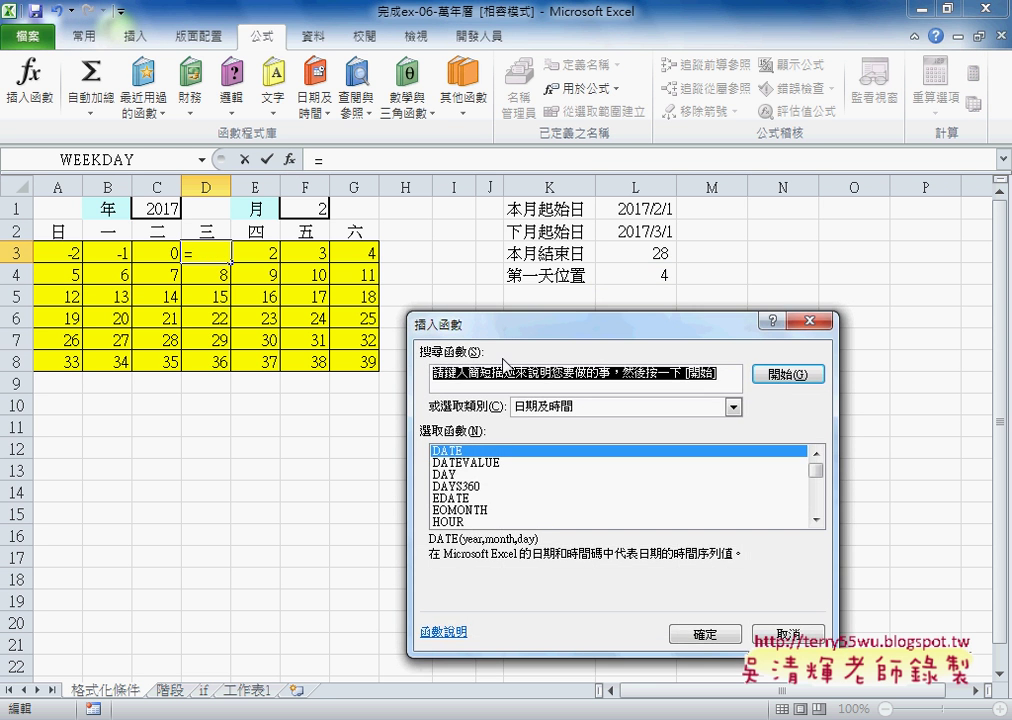
drag(477, 323, 368, 289)
click(470, 368)
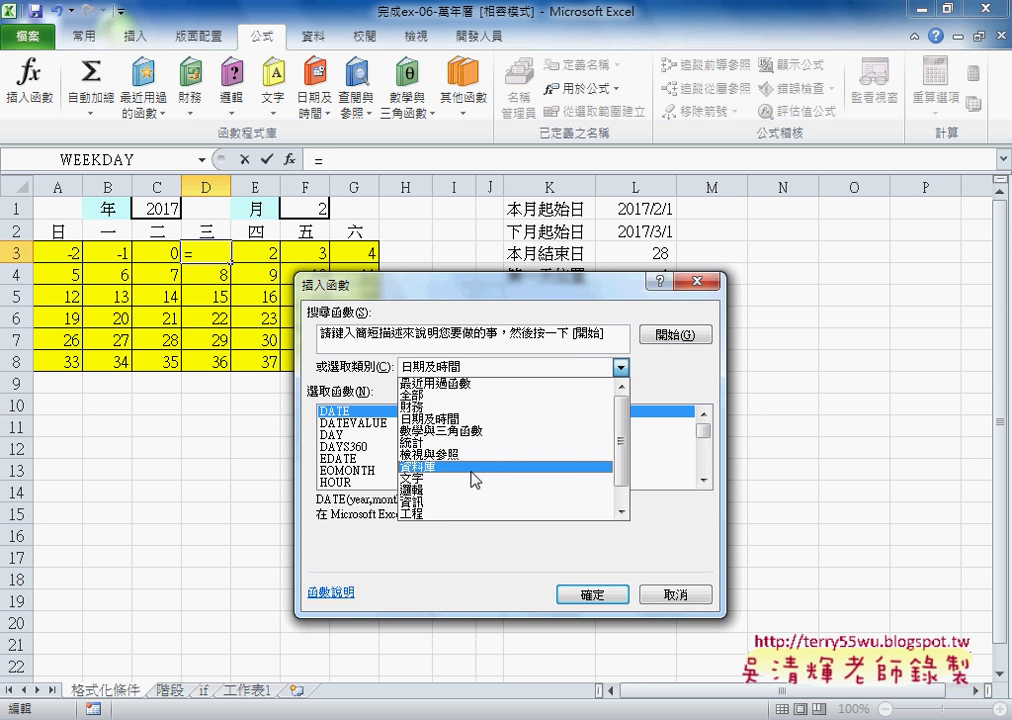
click(468, 492)
click(470, 435)
click(592, 594)
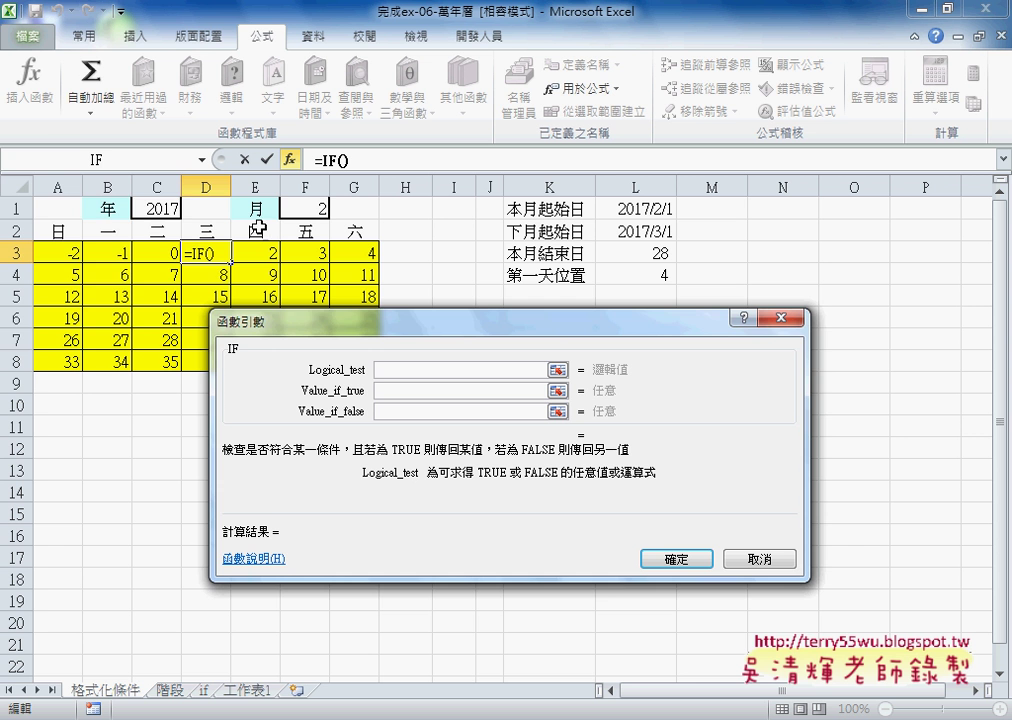
- Nest an empty OR function as the IF's condition
click(201, 159)
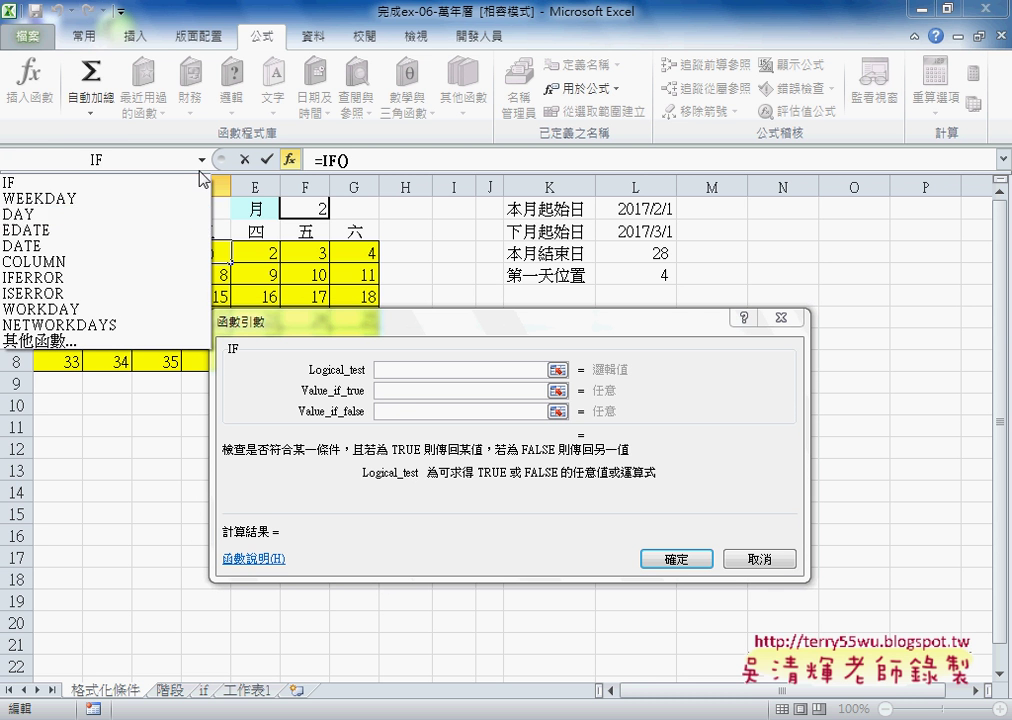
click(193, 344)
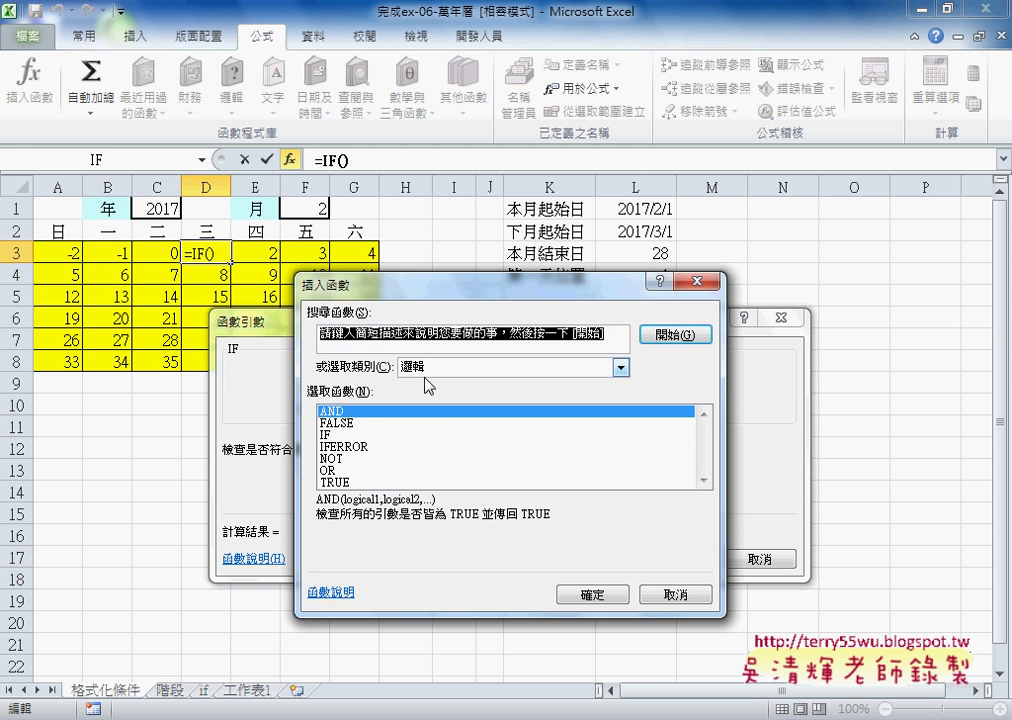
click(420, 470)
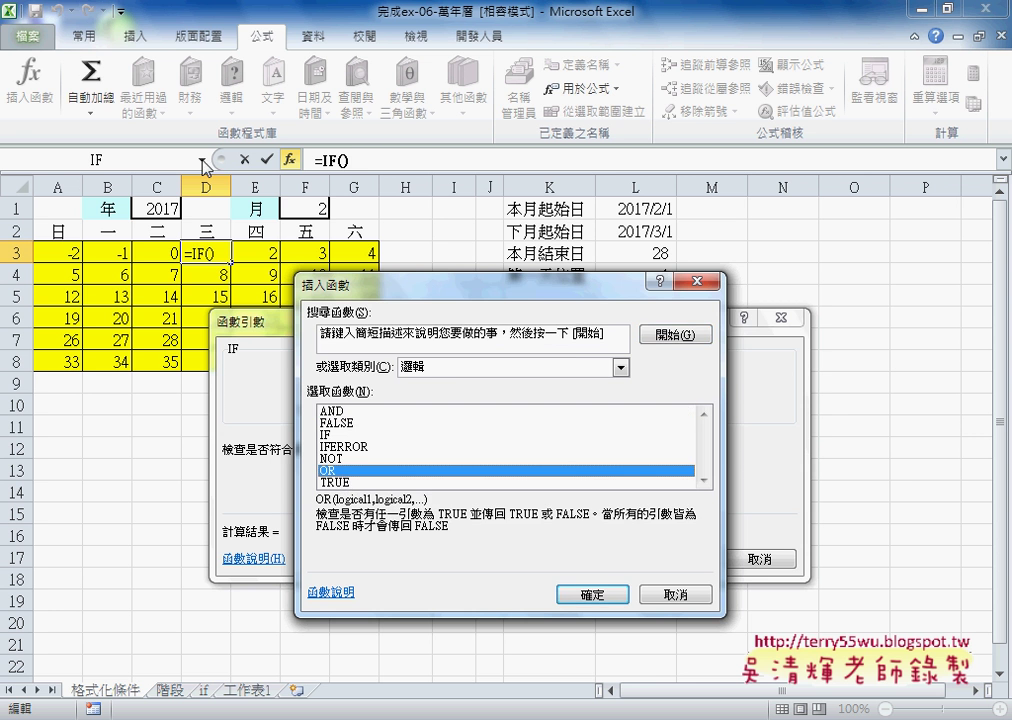
click(590, 594)
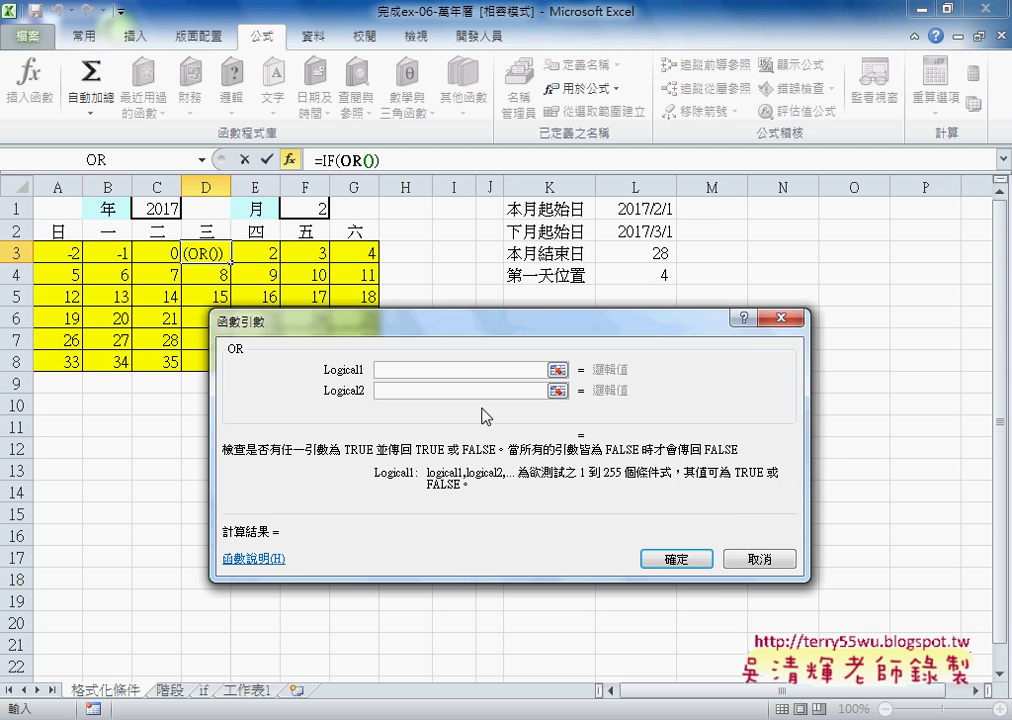
- Paste the day-number expression into OR's first condition as COLUMN()-$L$4+1+(ROW()-3)*7<1
drag(470, 342, 547, 359)
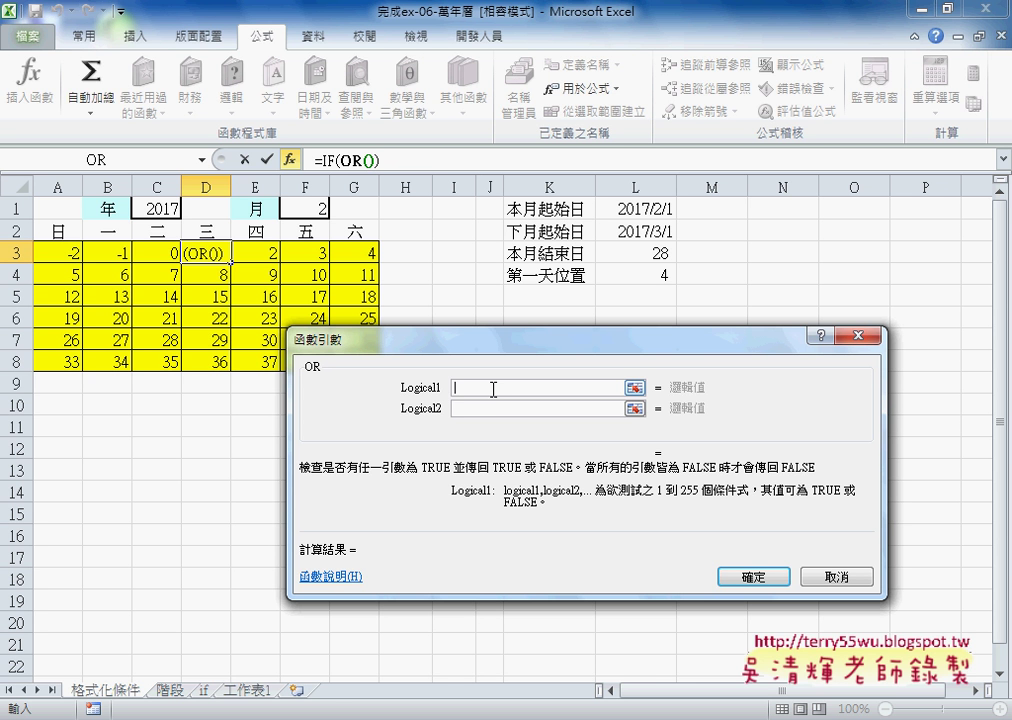
text(COLUMN()-$L$4+1+(ROW()-3)*7)
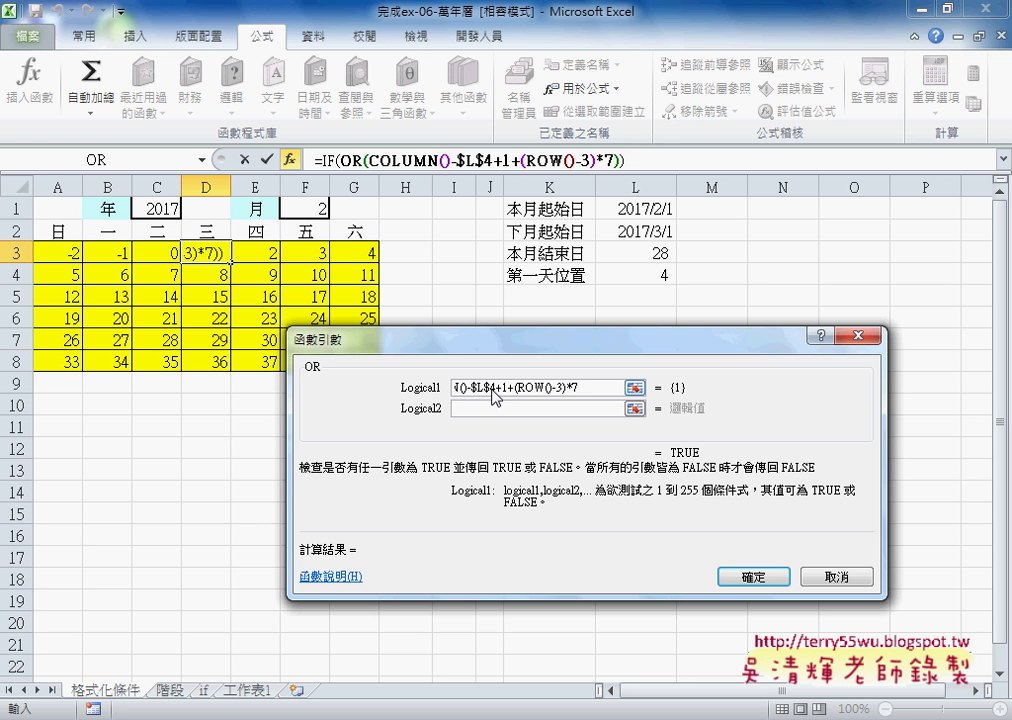
text(<)
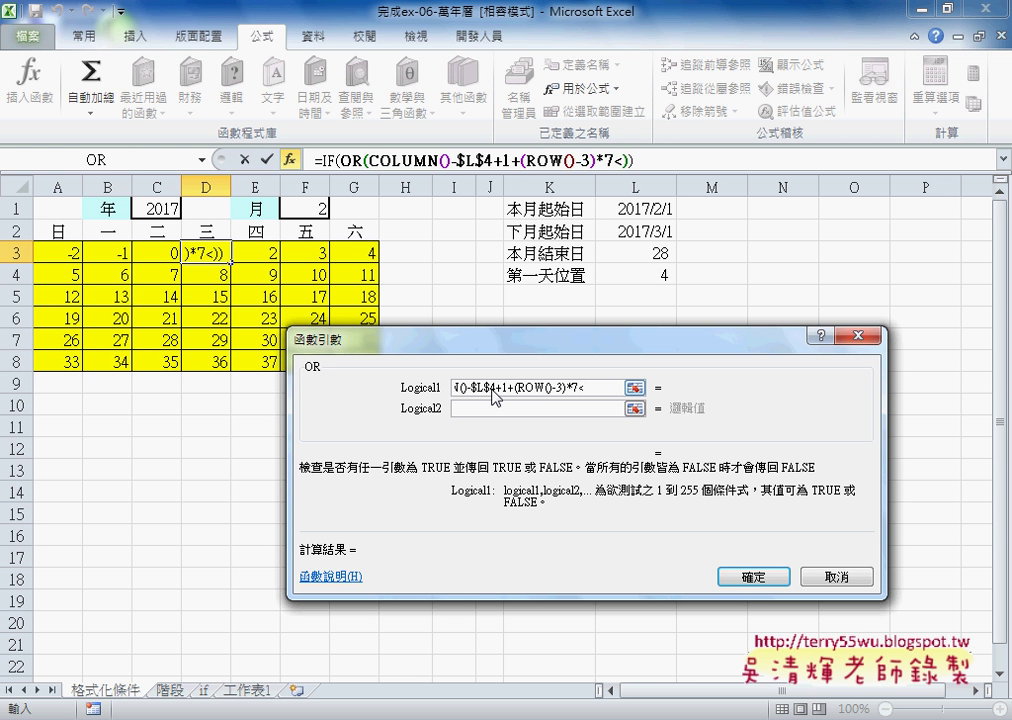
text(1)
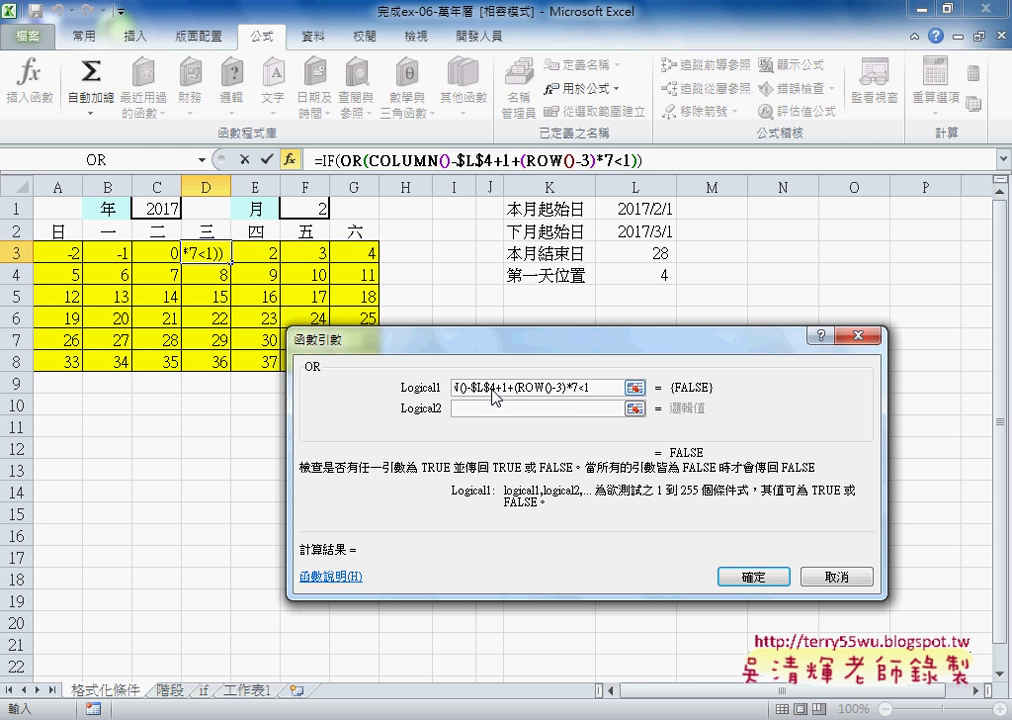
- Add the second OR condition, the same expression >$L$3, and confirm
click(530, 407)
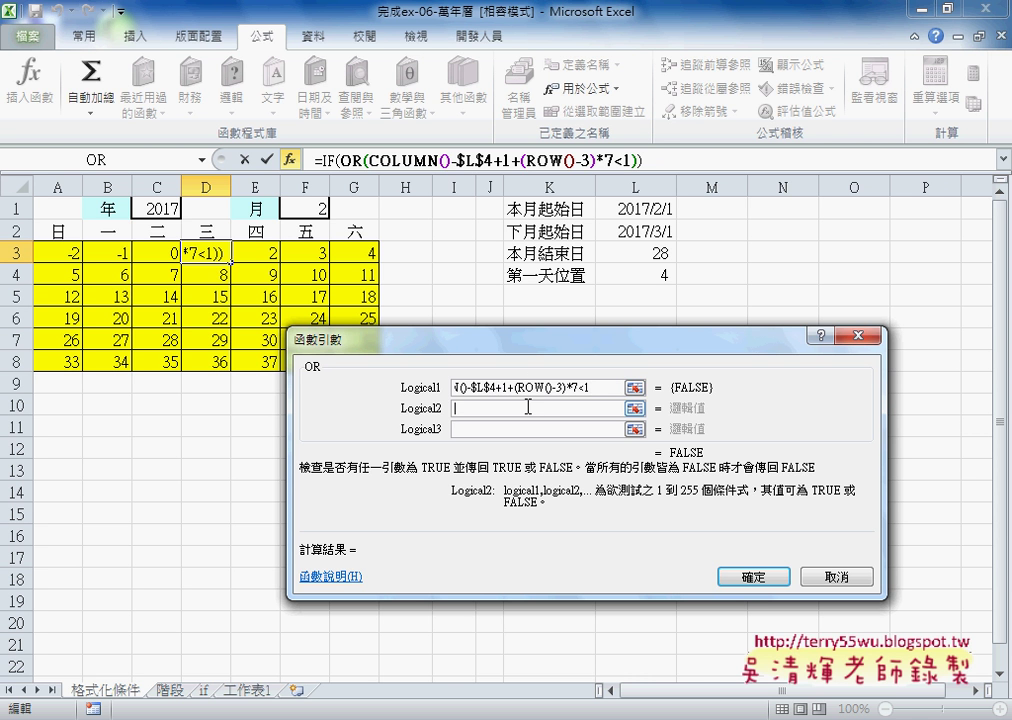
text(COLUMN()-$L$4+1+(ROW()-3)*7)
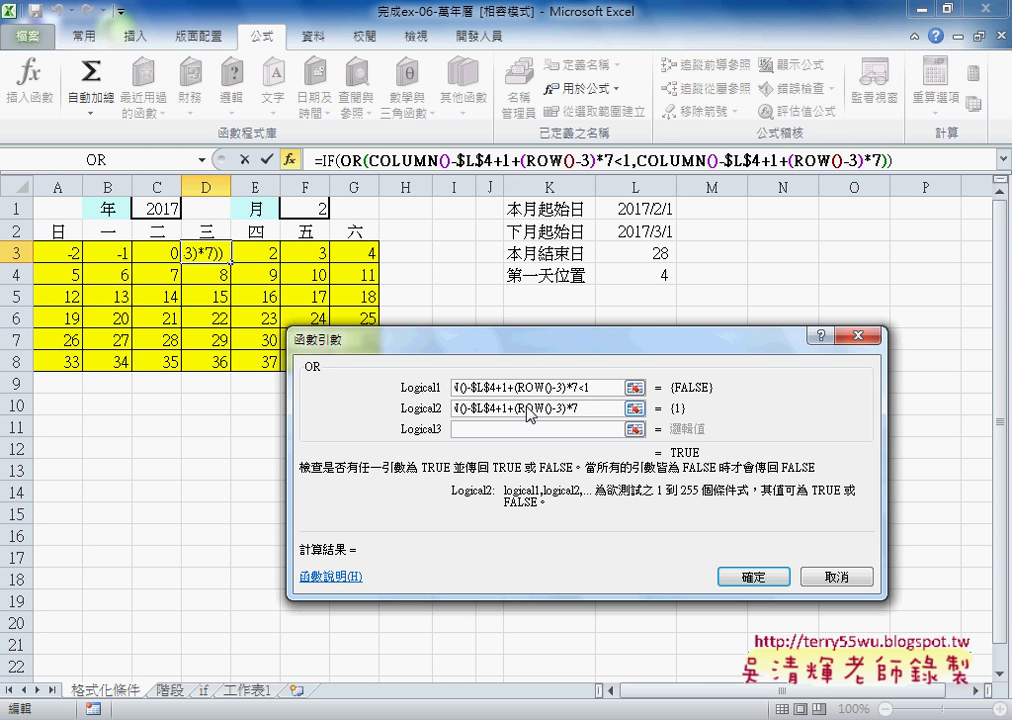
text(>)
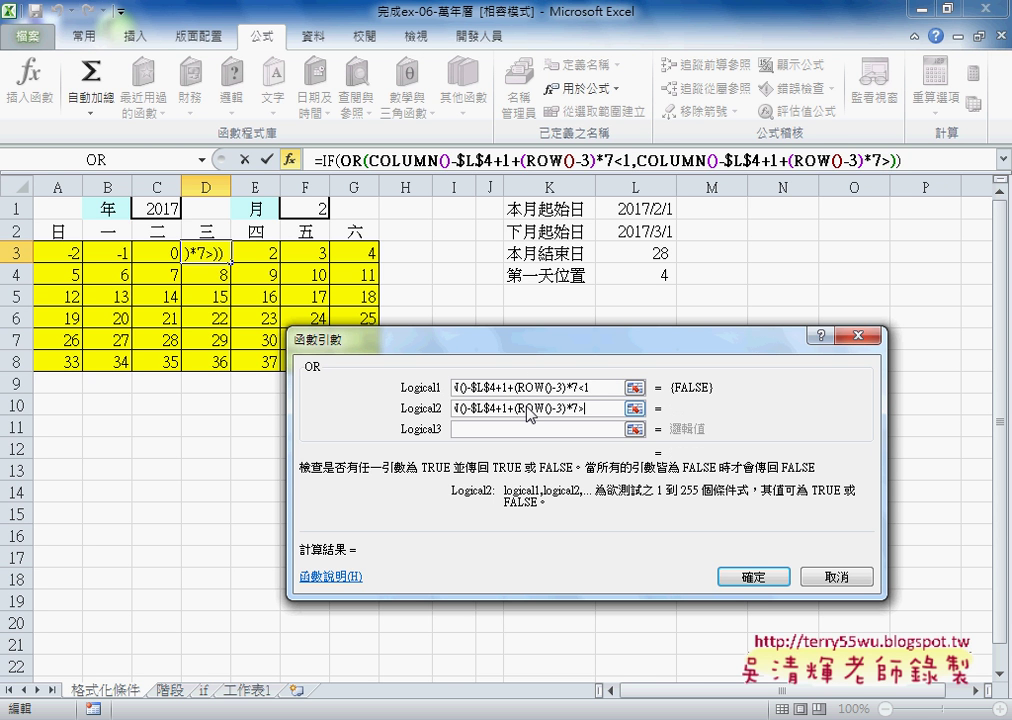
click(660, 254)
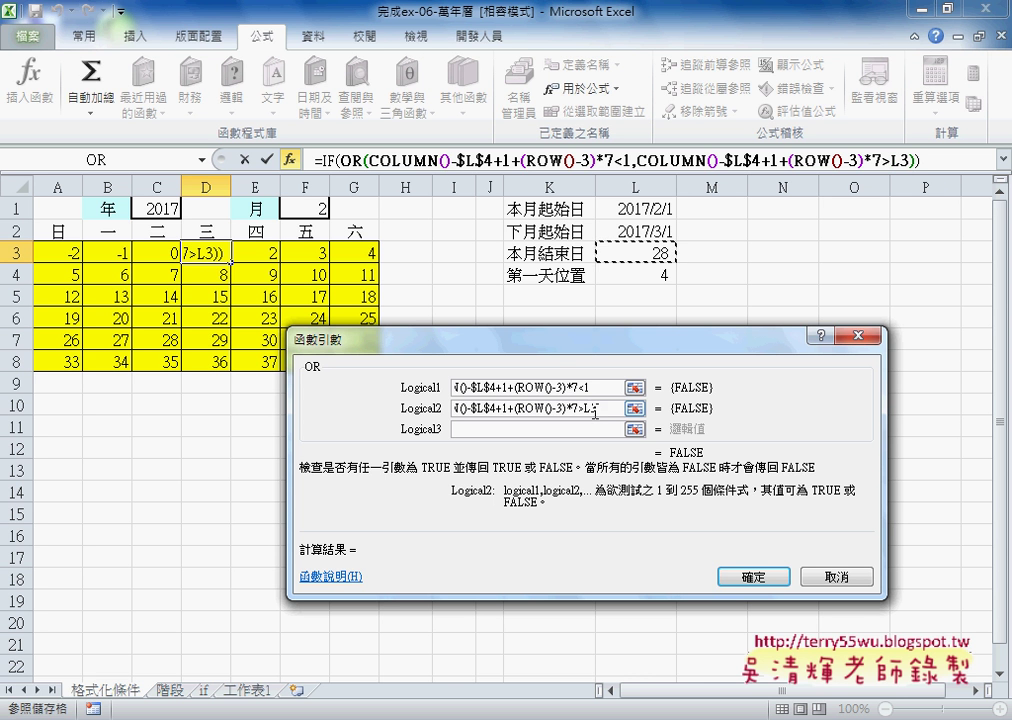
key(F4)
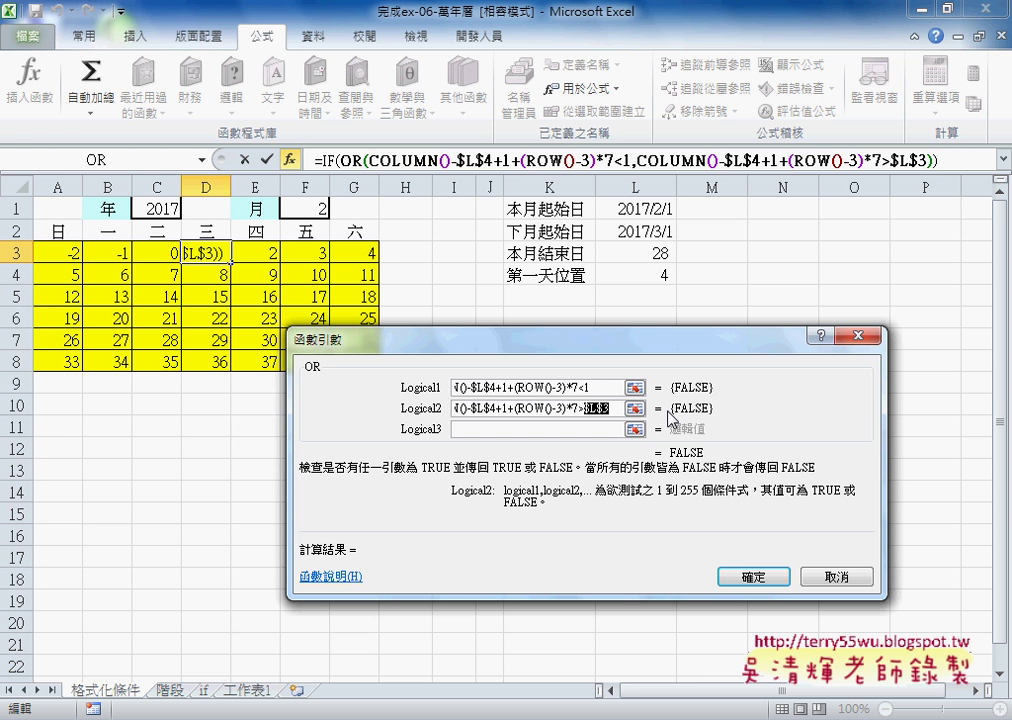
click(764, 580)
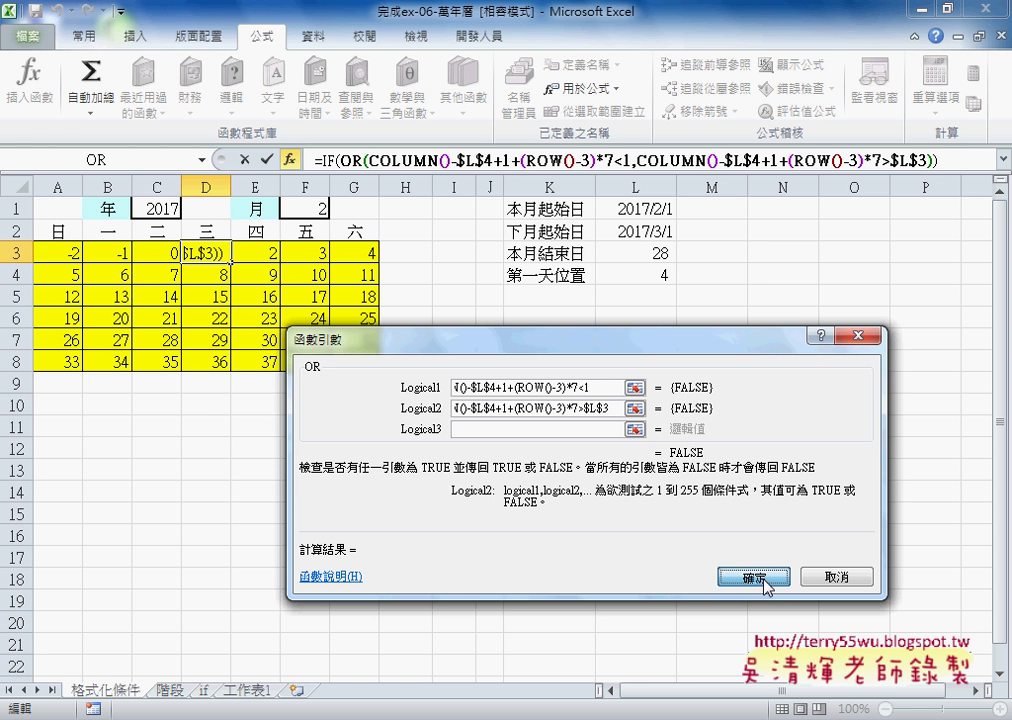
- Set IF's Value_if_true to "" and Value_if_false to the day-number expression, so D3 shows 1
click(468, 376)
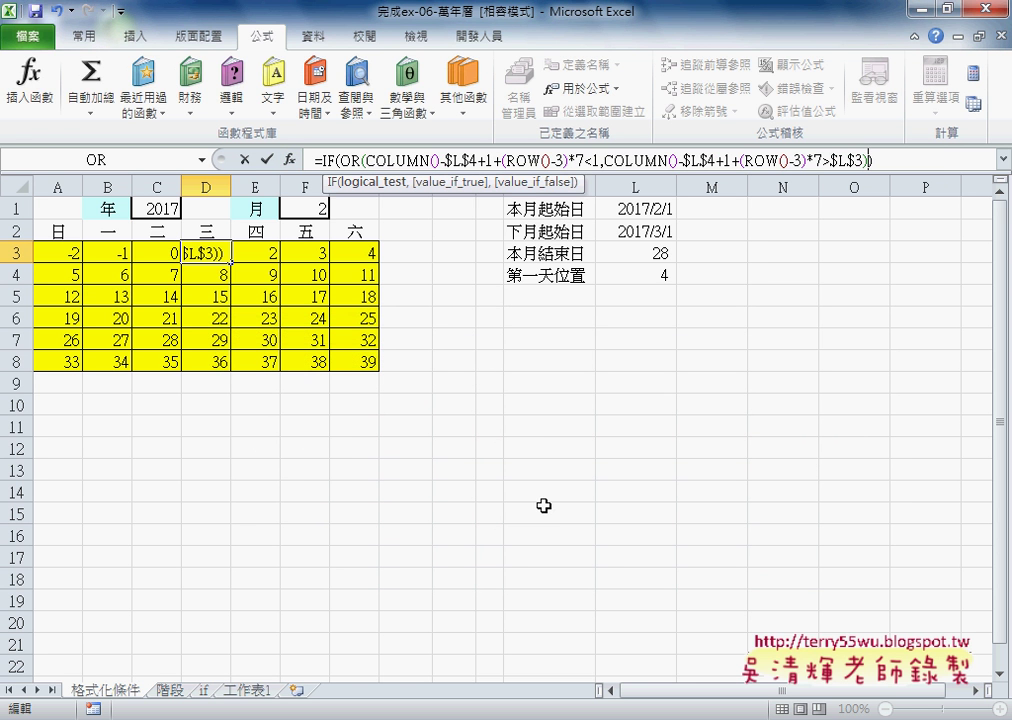
click(291, 160)
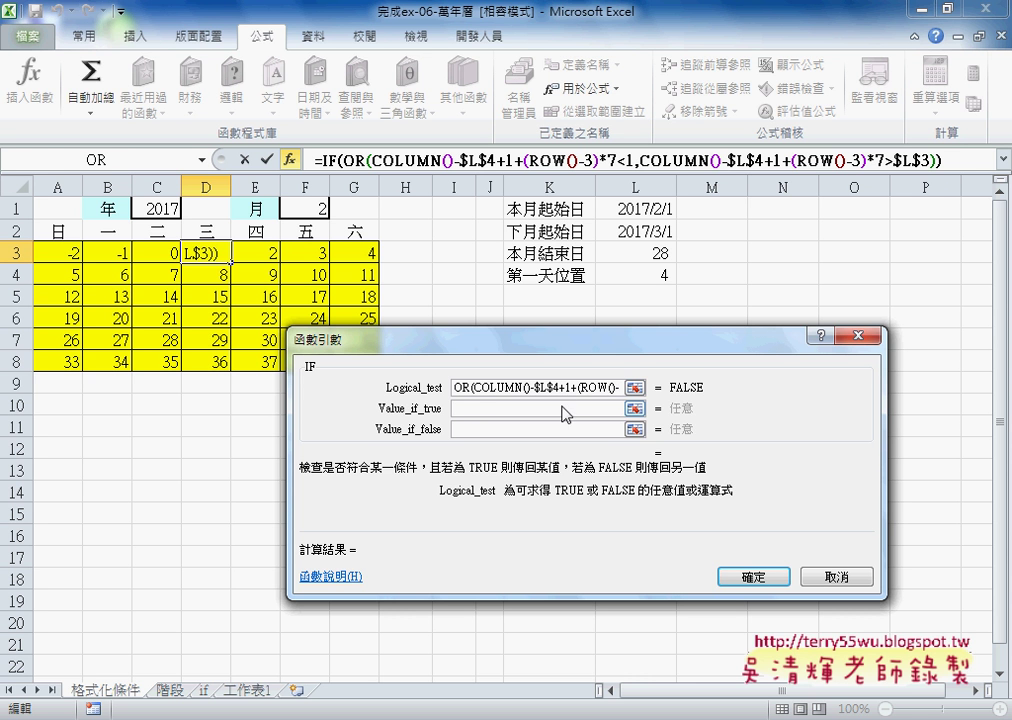
key(Tab)
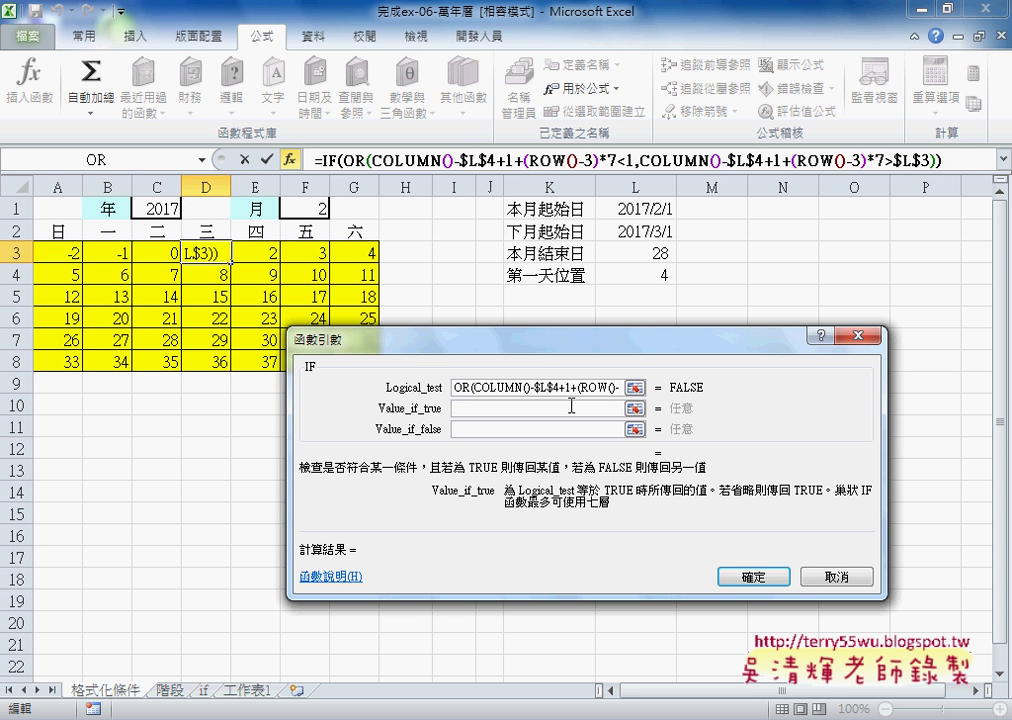
text("")
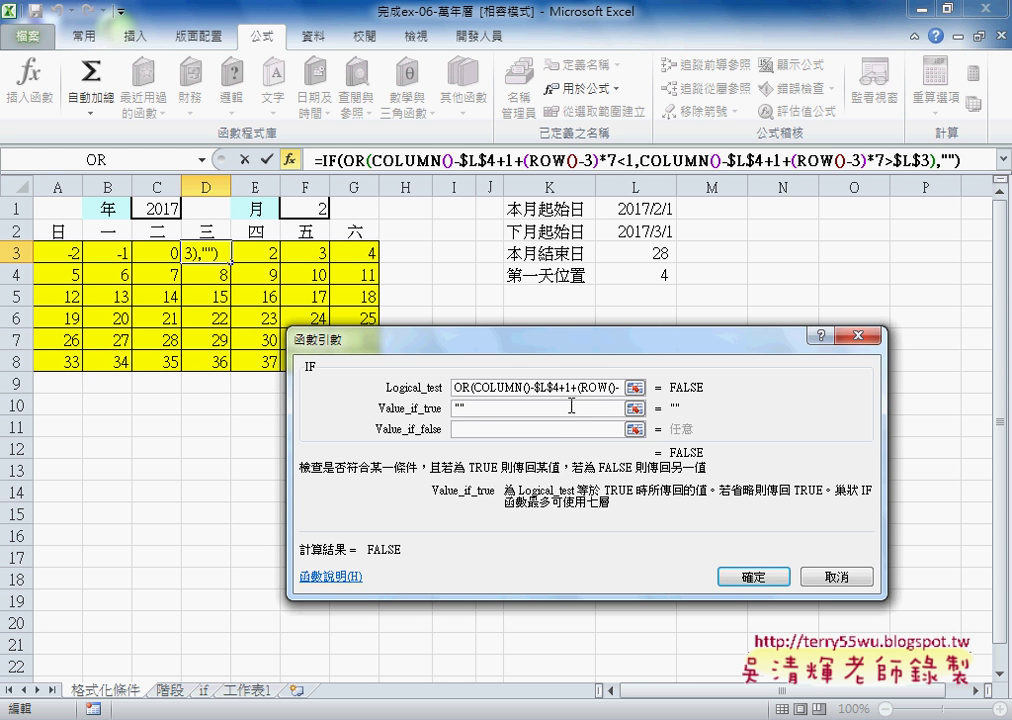
click(548, 429)
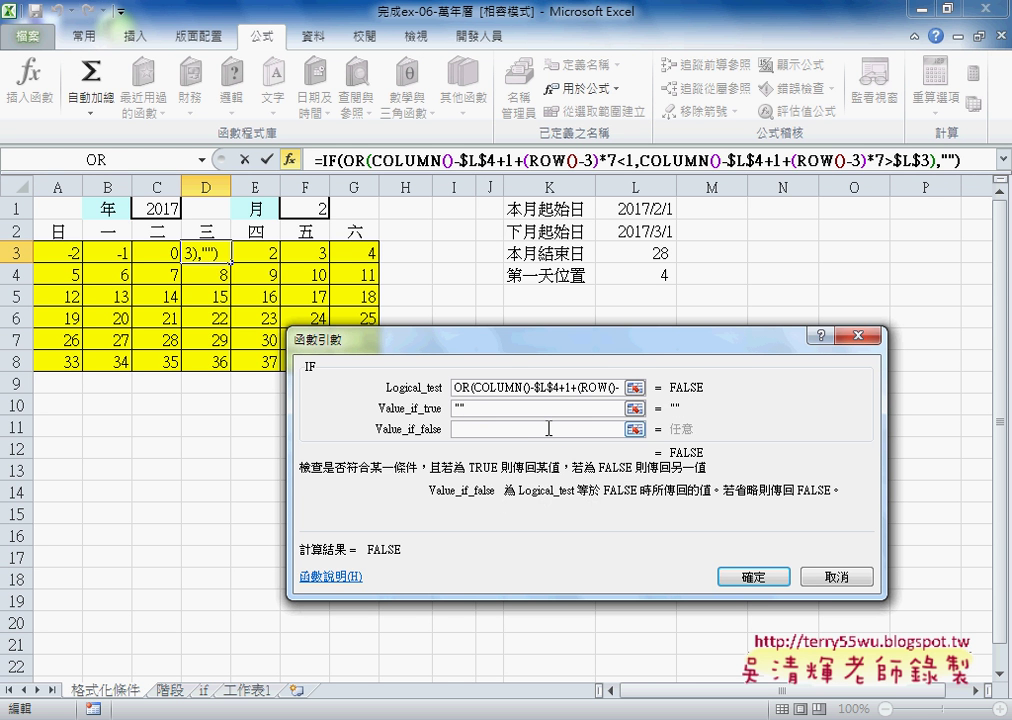
key(ctrl+v)
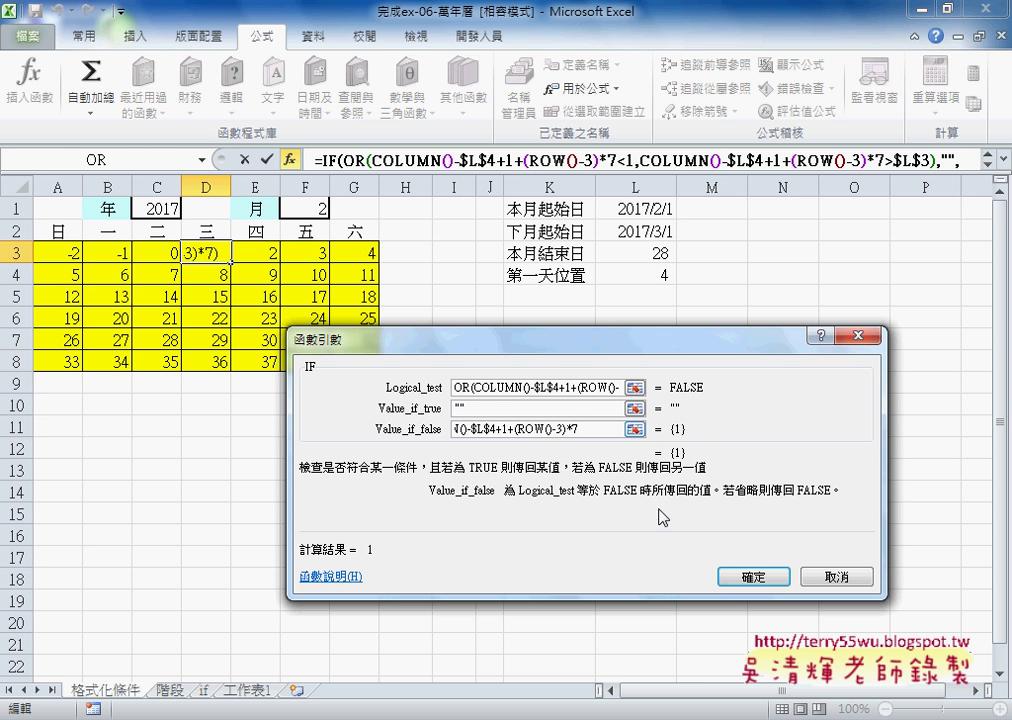
click(733, 577)
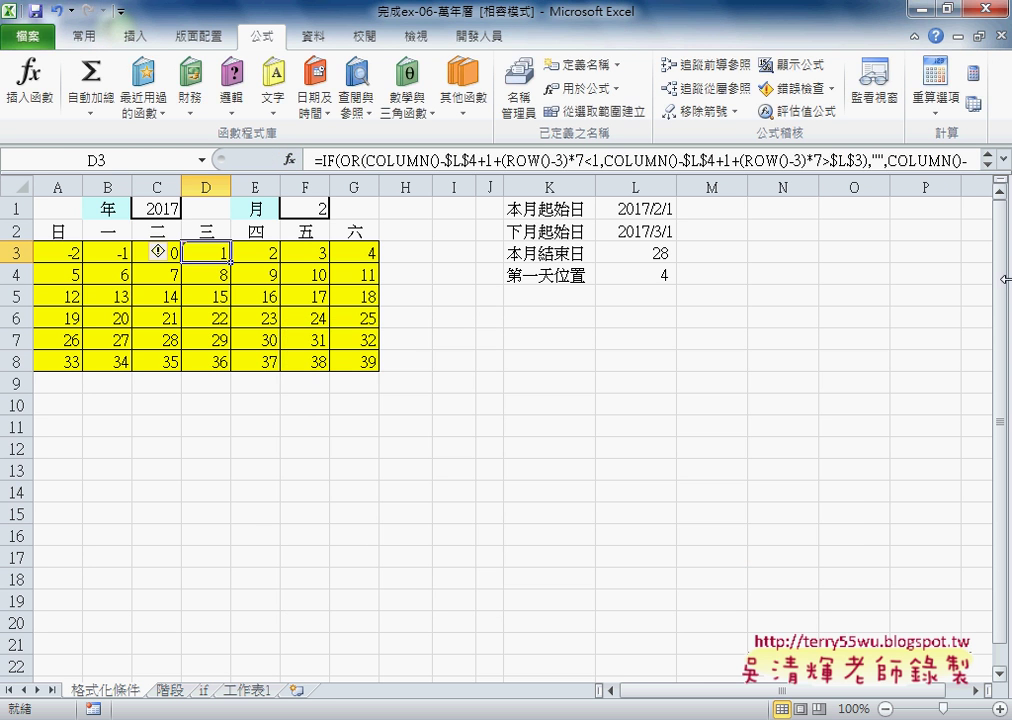
- Expand the formula bar to review D3's full IF/OR formula across two lines
click(1004, 160)
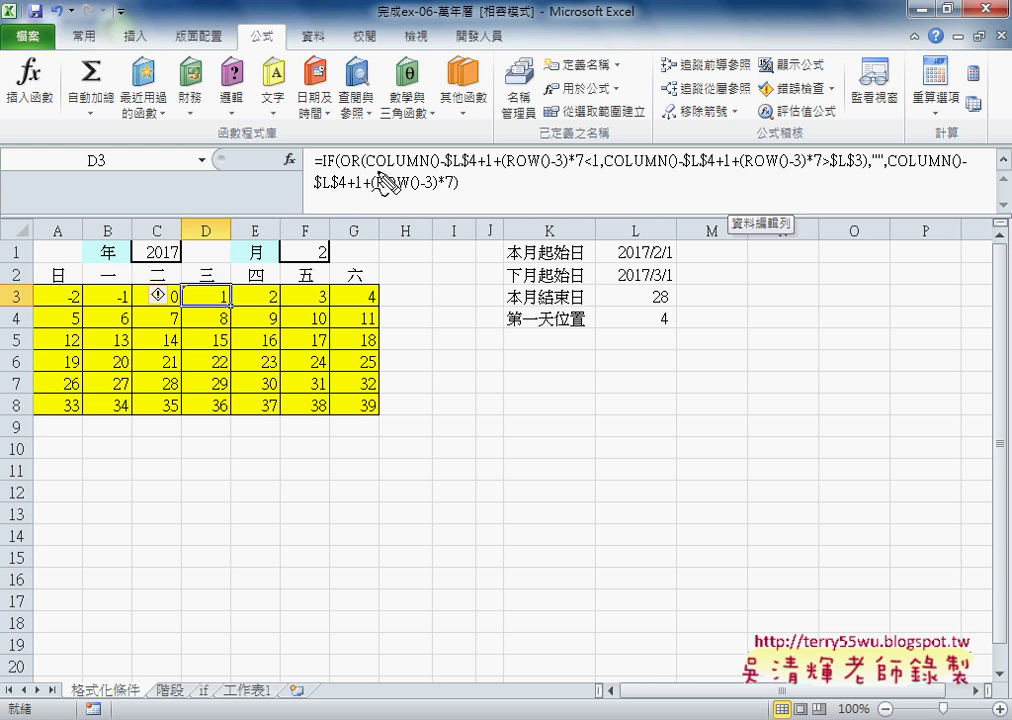
mouse_move(366, 168)
mouse_down()
mouse_move(513, 151)
mouse_move(366, 166)
mouse_up()
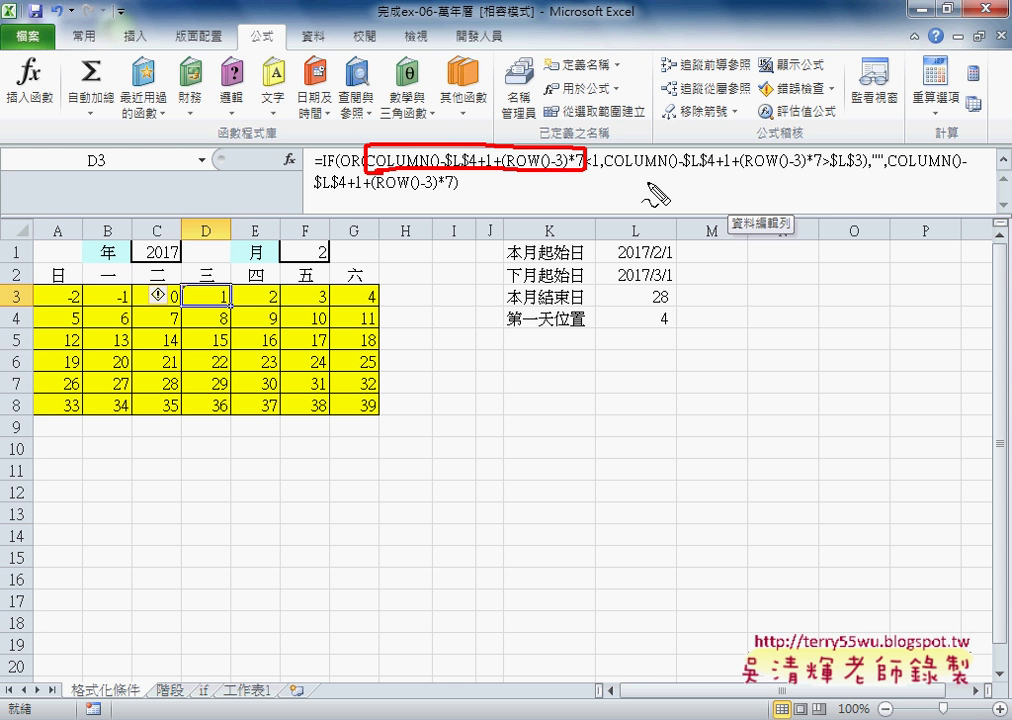
mouse_move(613, 172)
mouse_down()
mouse_move(640, 172)
mouse_move(657, 153)
mouse_up()
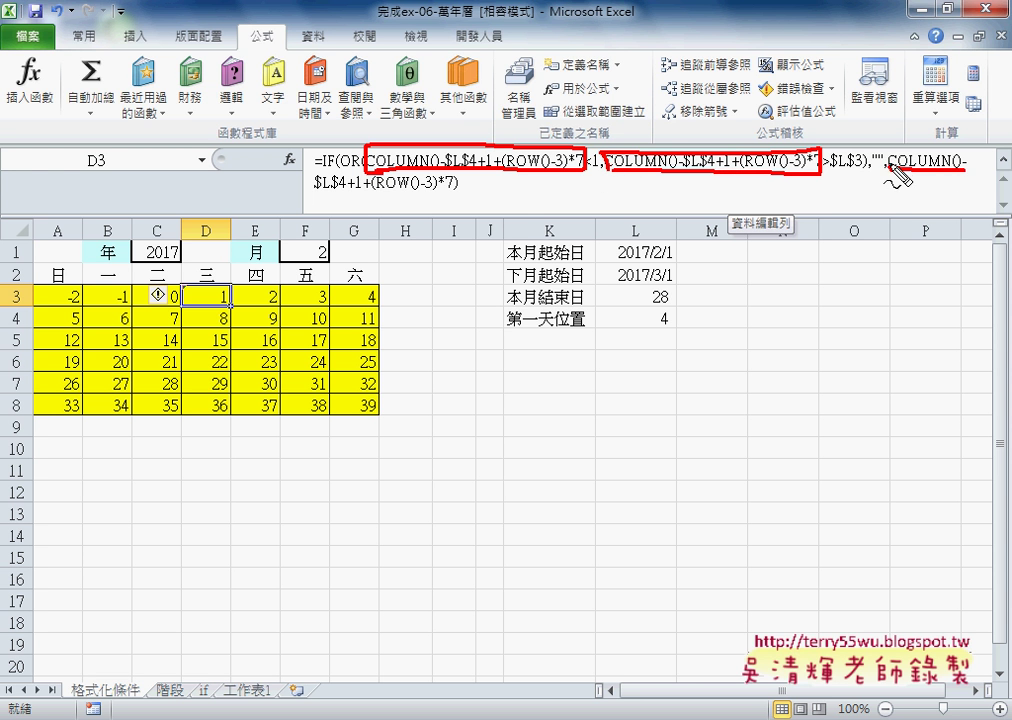
drag(888, 170, 965, 162)
mouse_move(316, 198)
mouse_down()
mouse_move(445, 196)
mouse_move(318, 173)
mouse_up()
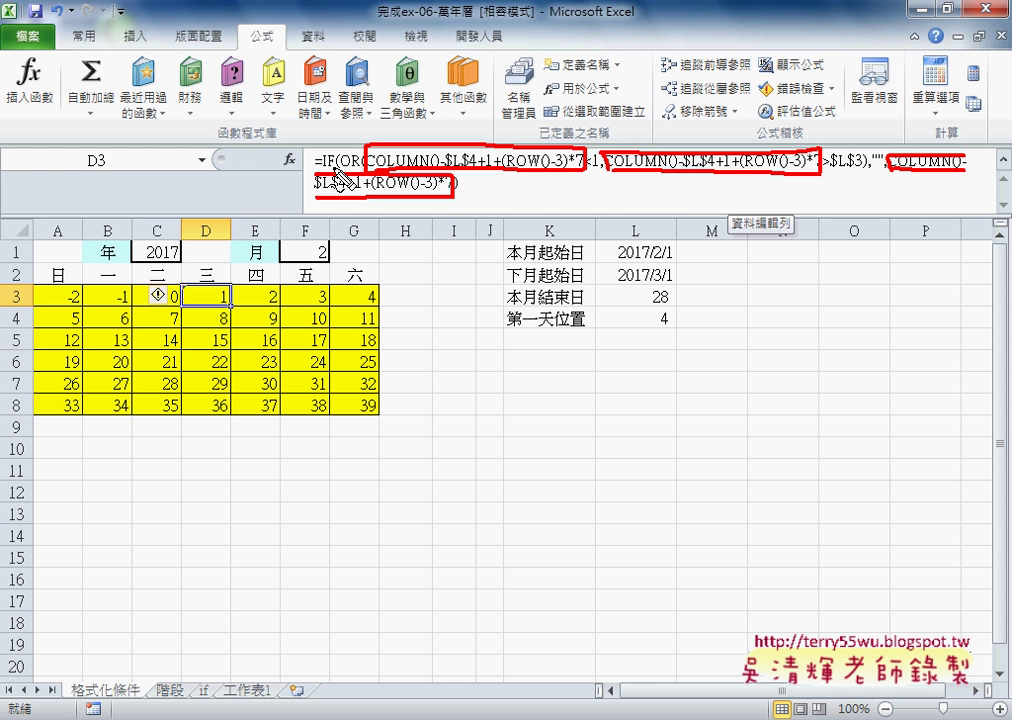
key(Escape)
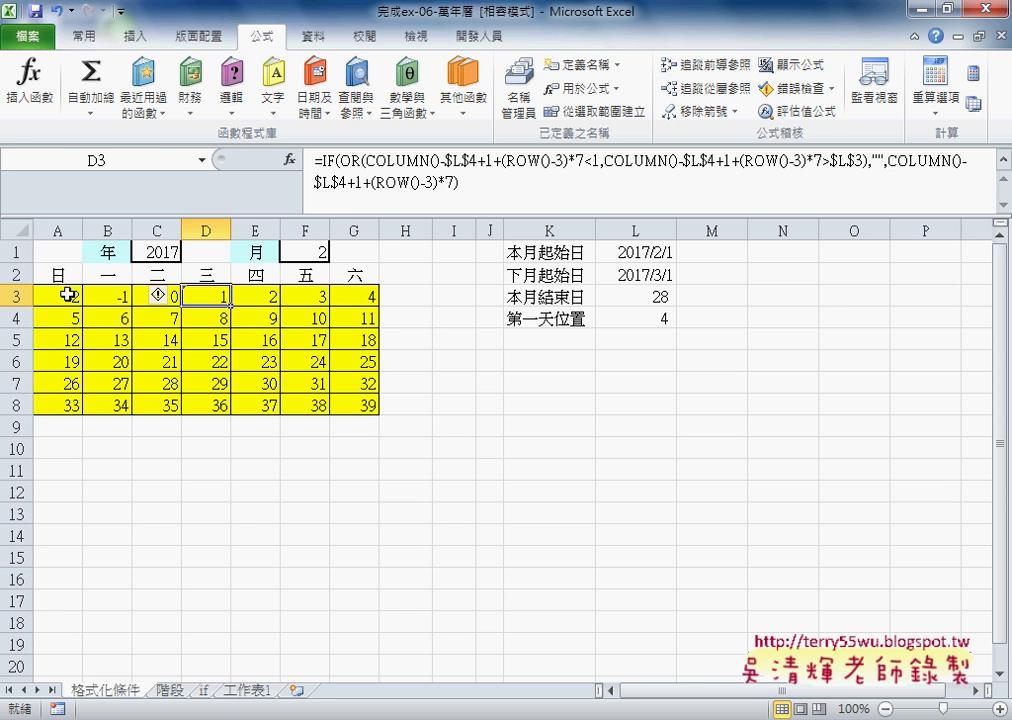
drag(231, 307, 46, 304)
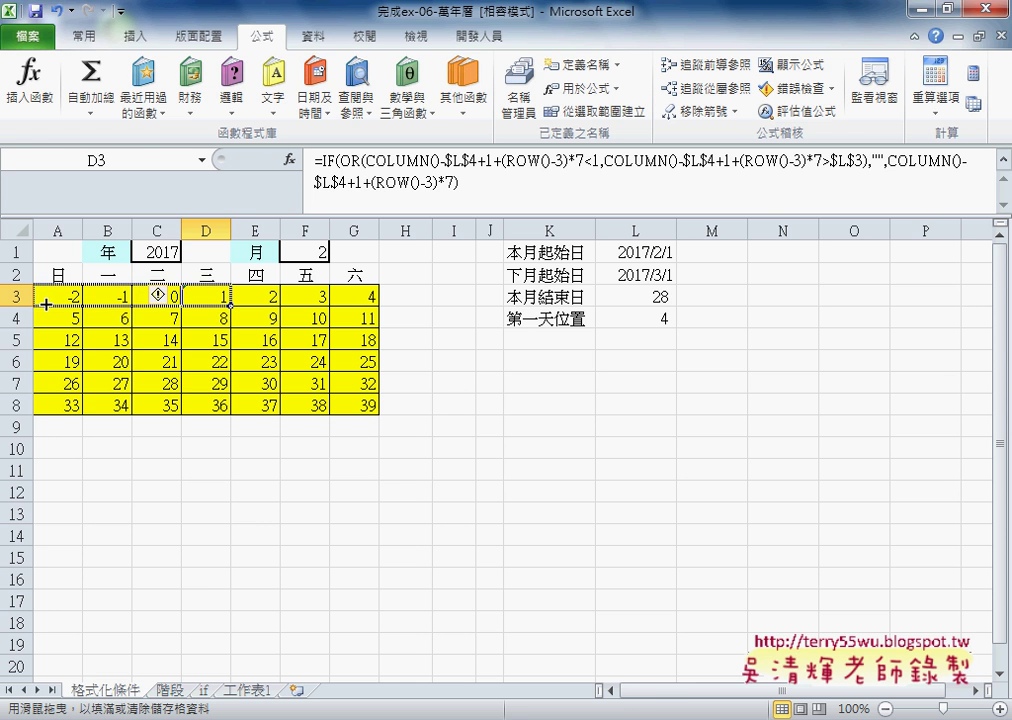
- Copy D3's IF formula back to A3, then fill it through A3:G8, showing February 1–28
drag(46, 304, 43, 301)
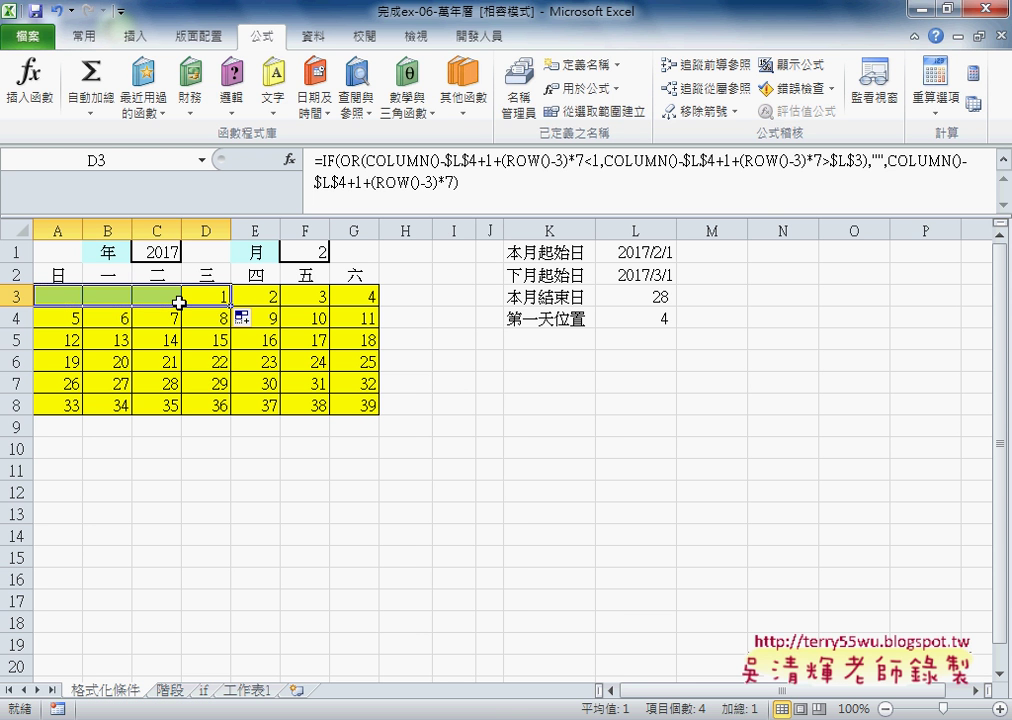
click(63, 298)
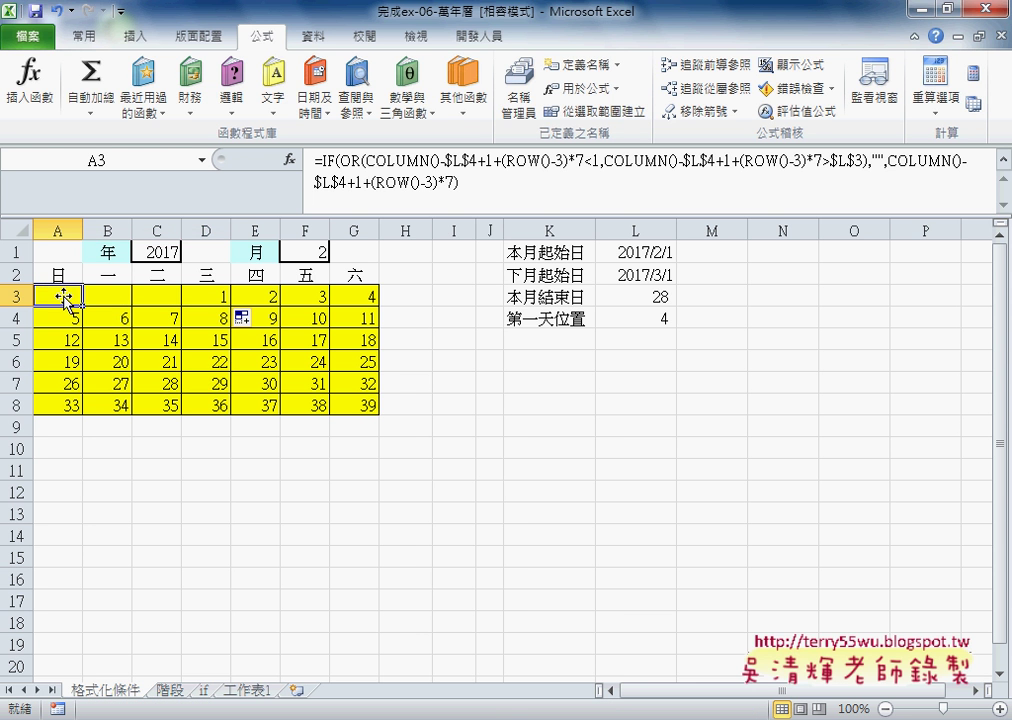
mouse_move(82, 307)
mouse_down()
mouse_move(378, 303)
mouse_move(392, 413)
mouse_move(380, 414)
mouse_up()
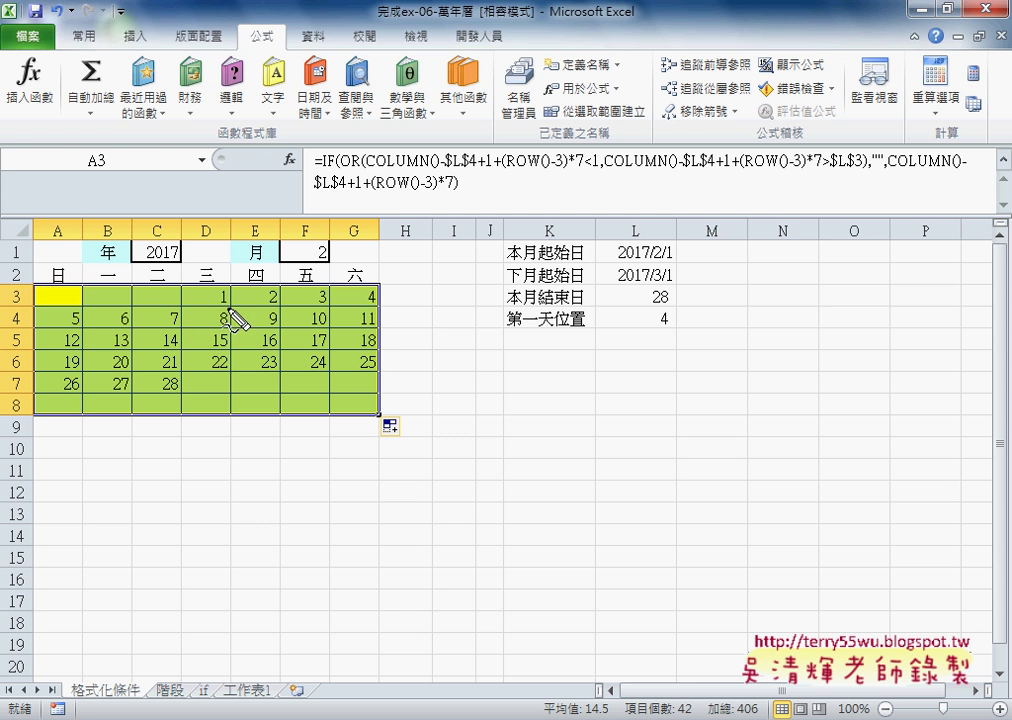
mouse_move(226, 287)
mouse_down()
mouse_move(233, 296)
mouse_move(52, 297)
mouse_move(104, 318)
mouse_move(124, 280)
mouse_up()
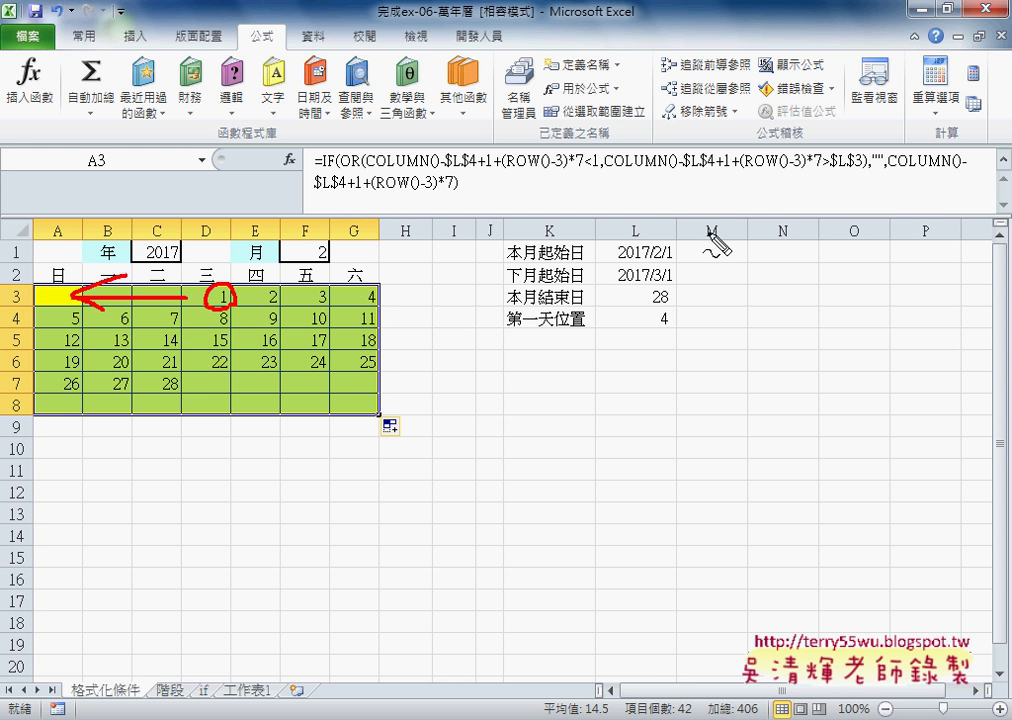
mouse_move(871, 178)
mouse_down()
mouse_move(875, 153)
mouse_move(885, 162)
mouse_up()
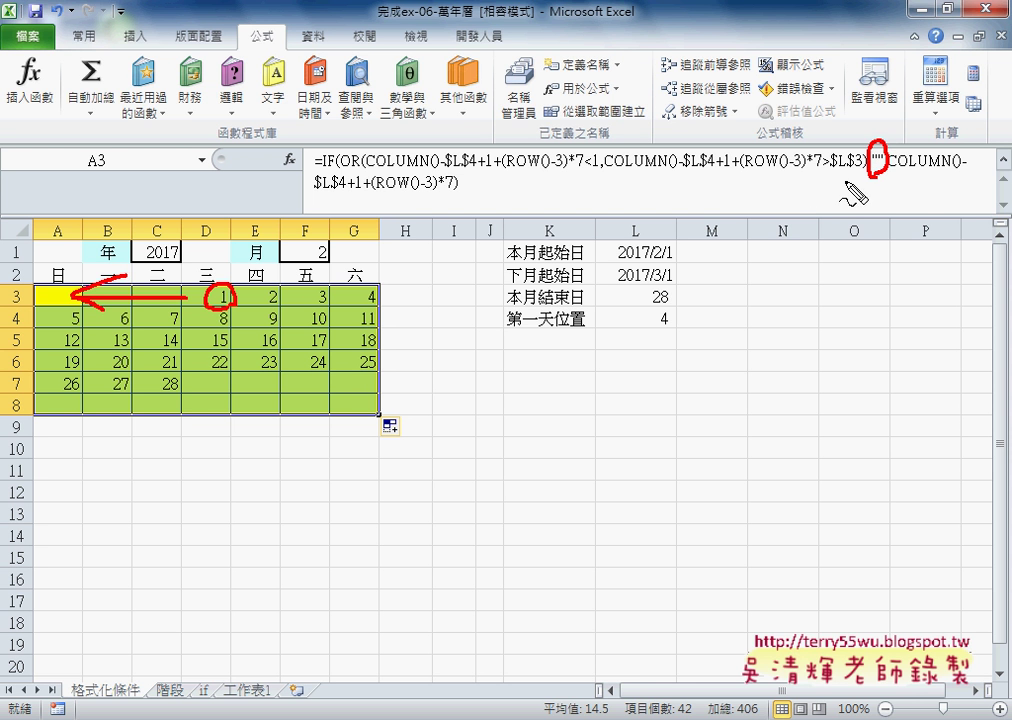
mouse_move(176, 382)
mouse_down()
mouse_move(165, 392)
mouse_move(172, 378)
mouse_move(289, 393)
mouse_move(293, 405)
mouse_up()
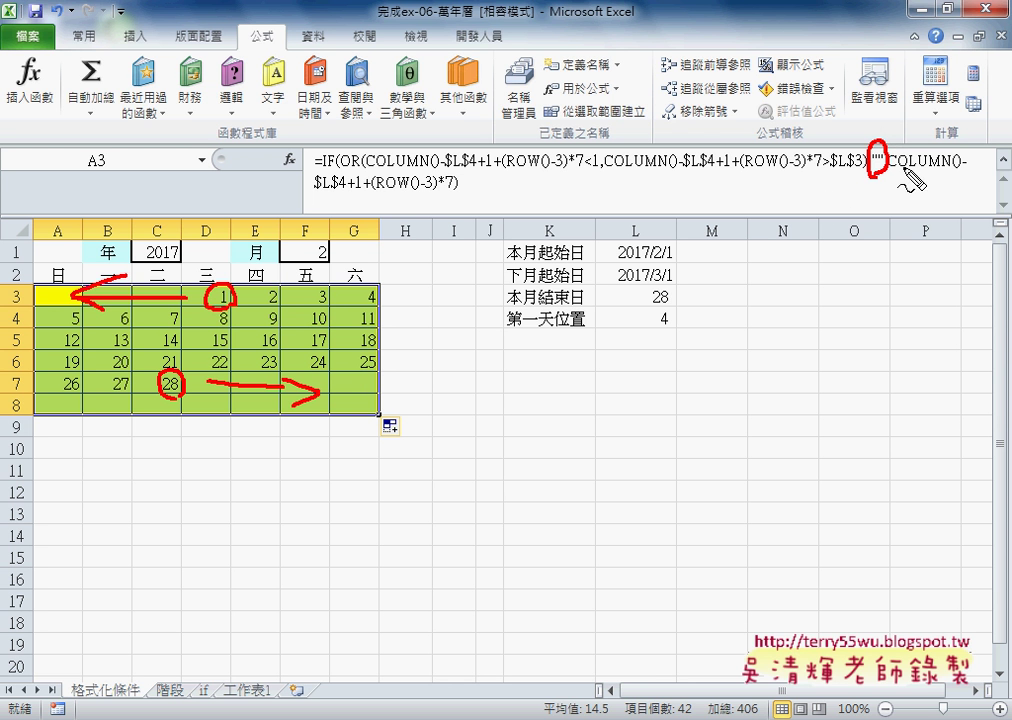
drag(900, 168, 984, 168)
drag(318, 198, 455, 191)
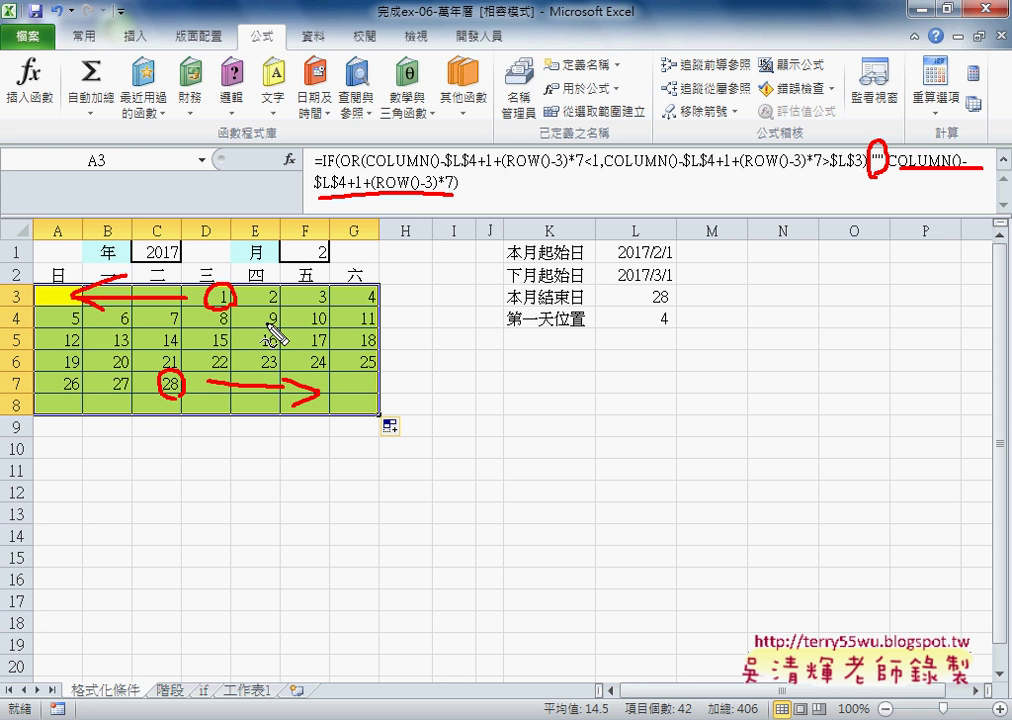
key(Escape)
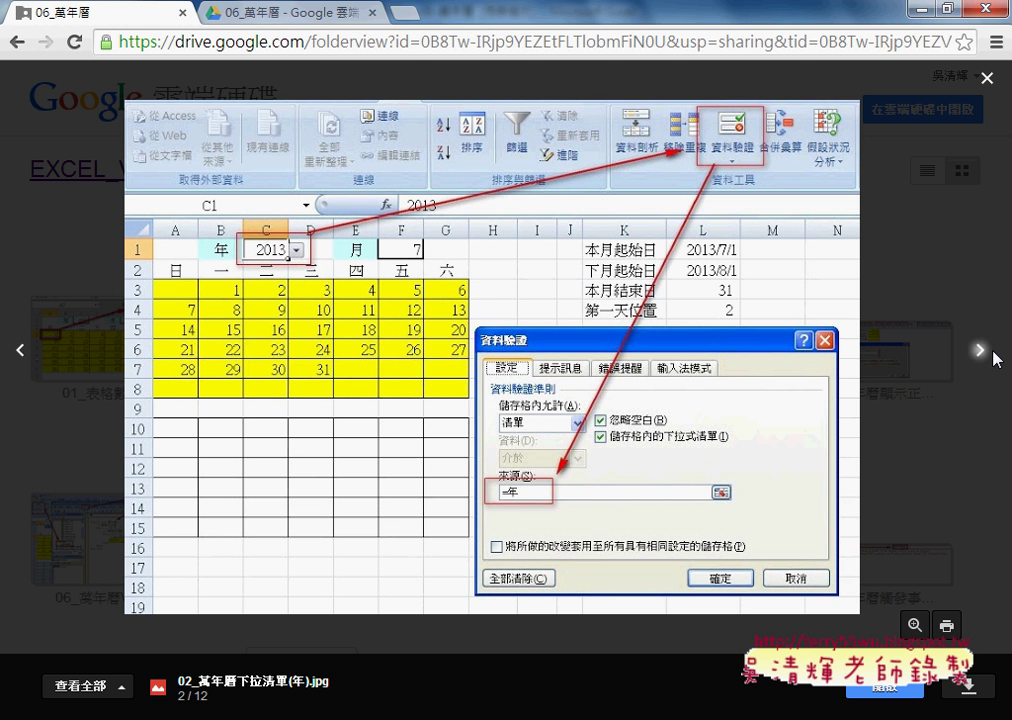
- Advance the Drive preview to image 5 of 12, 05_萬年曆顯示正確日期.png
click(987, 350)
click(990, 351)
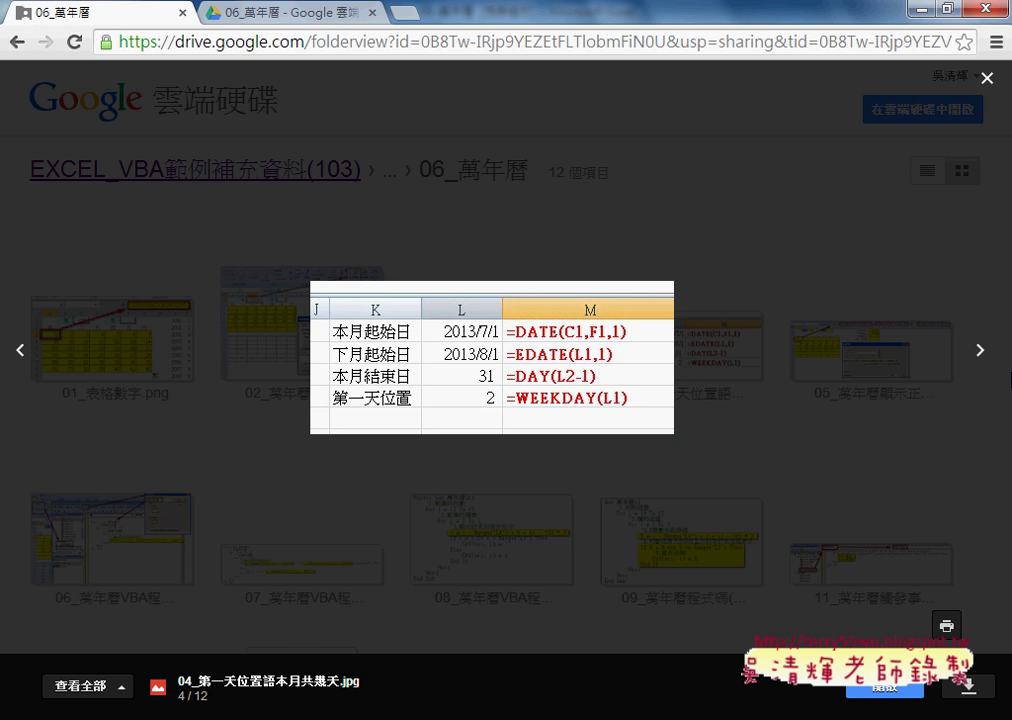
click(988, 352)
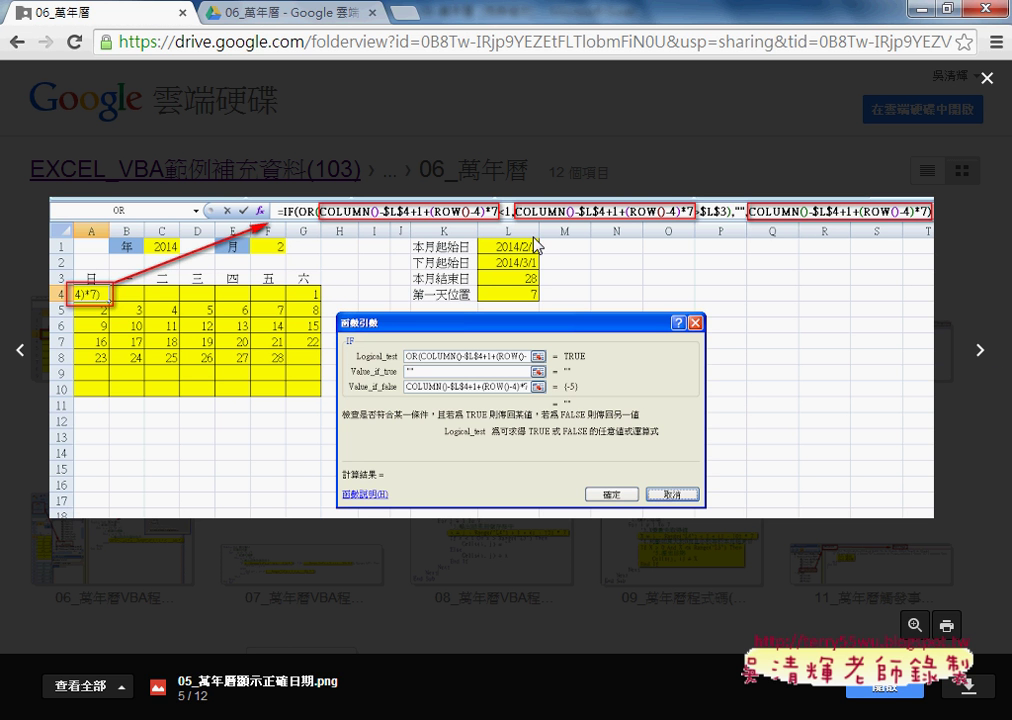